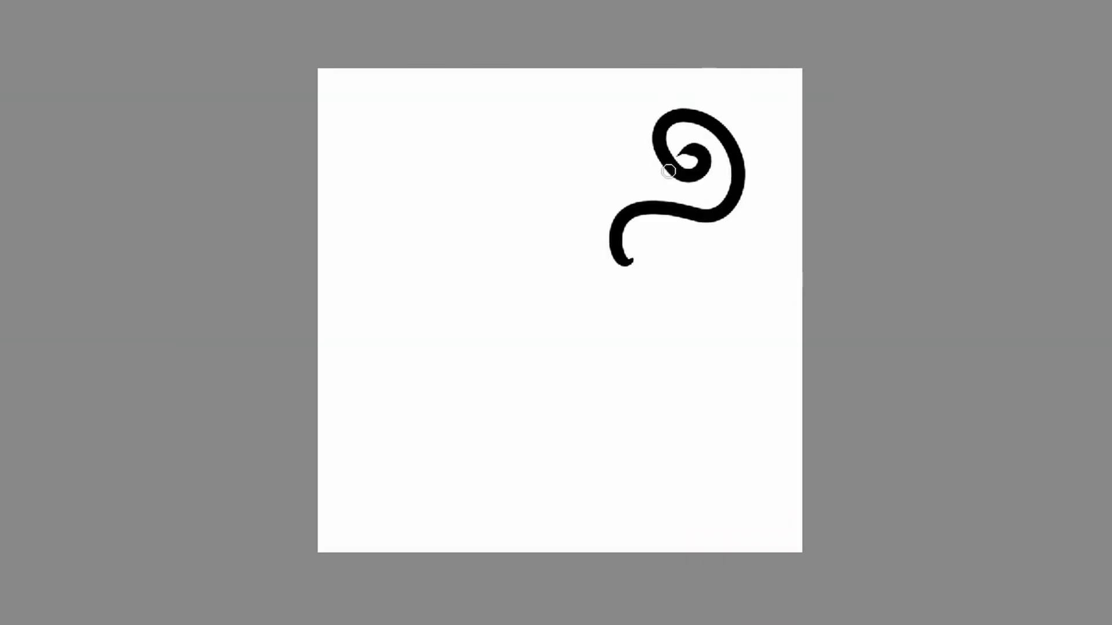
# - Add a small loop stroke to the swirl, then open shushu.jpg to cut out the dog's head with Quick Selection
pyautogui.moveTo(625, 175); pyautogui.dragTo(621, 180)
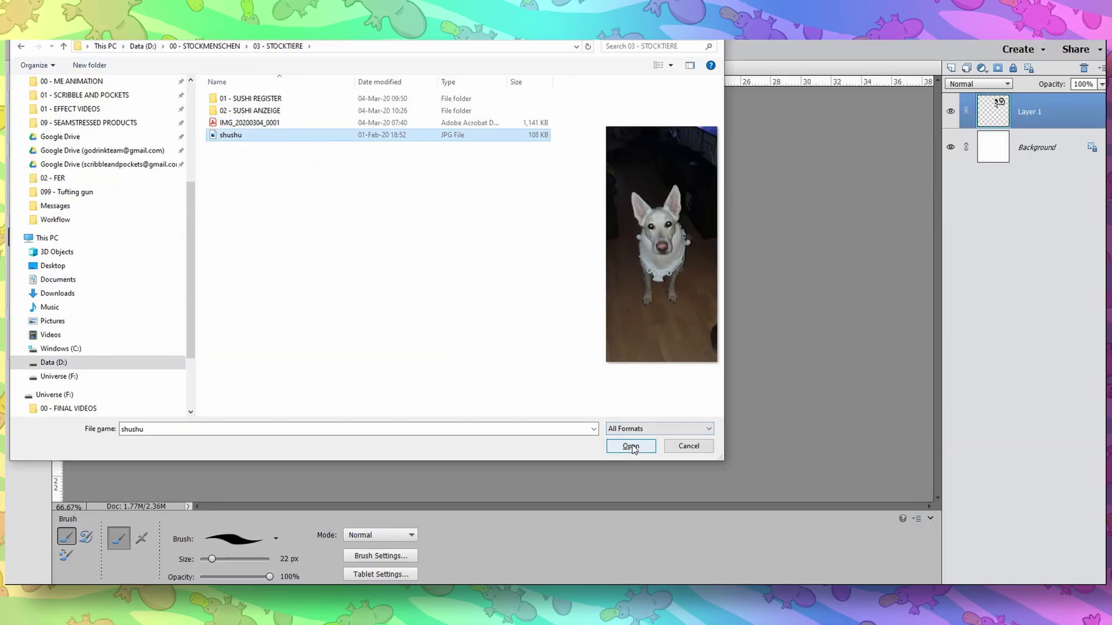
pyautogui.click(633, 450)
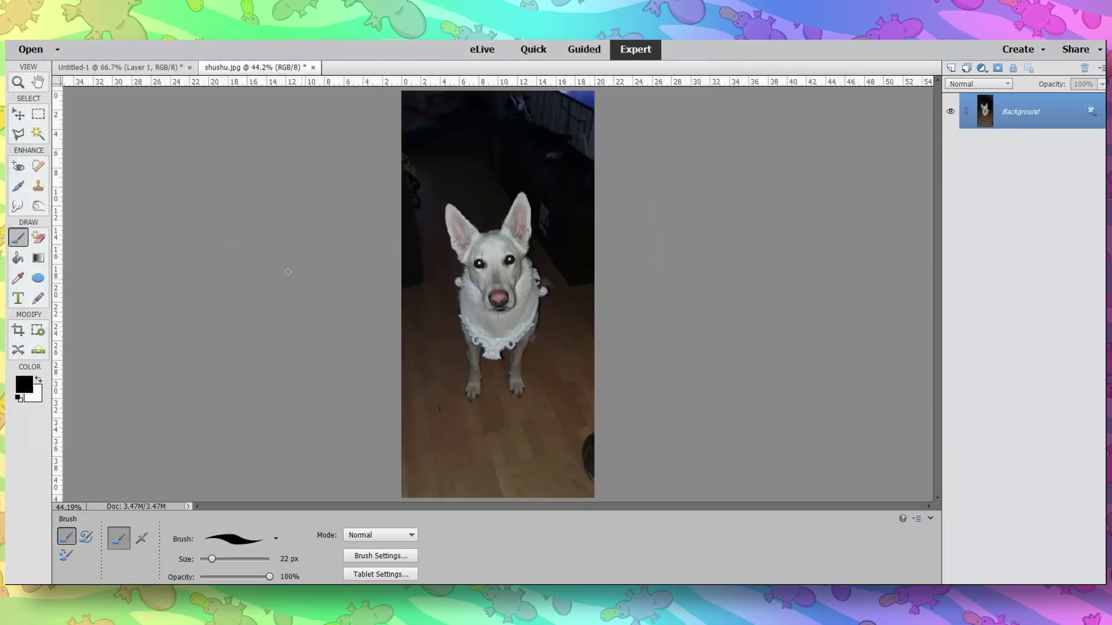
pyautogui.scroll(4, 455, 226)
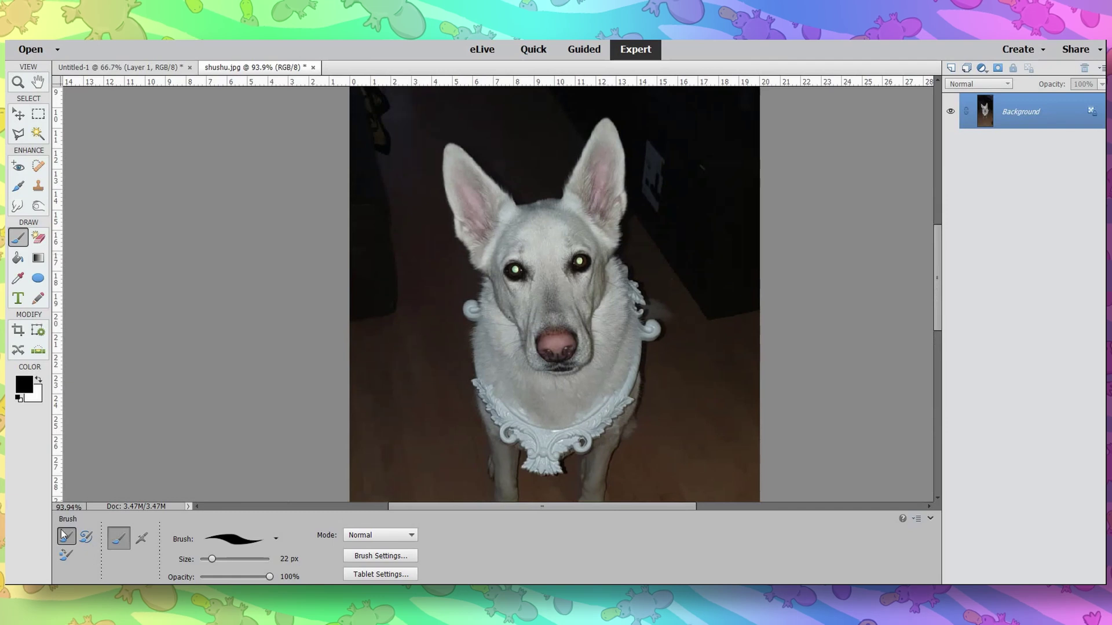
pyautogui.press('a')
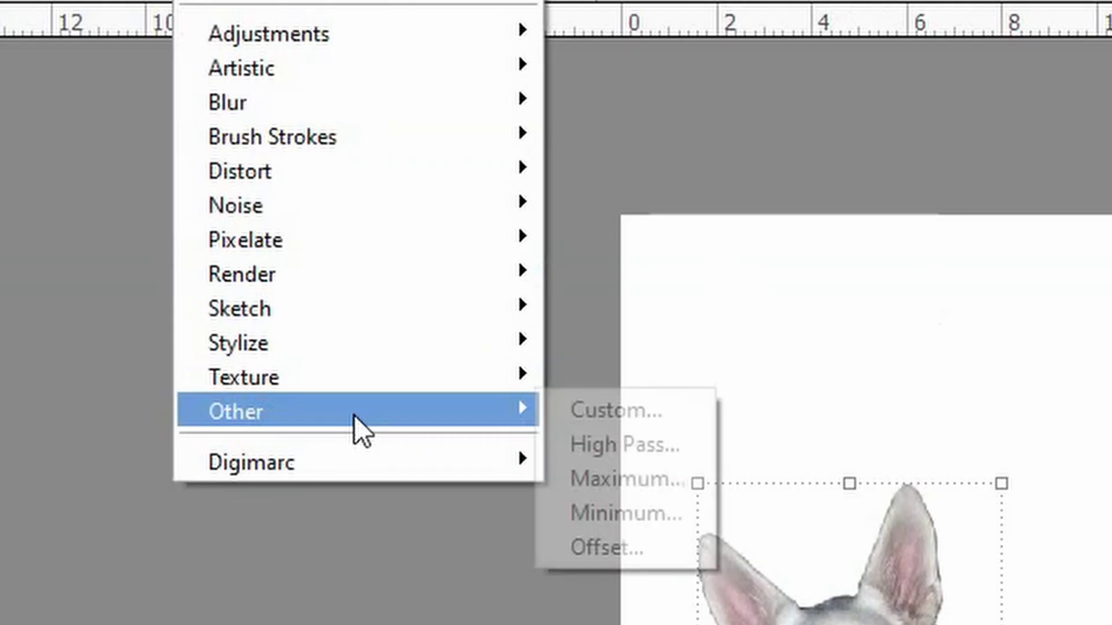
# - Offset the dog layer by -1040 by -994 pixels with Wrap Around
pyautogui.click(341, 253)
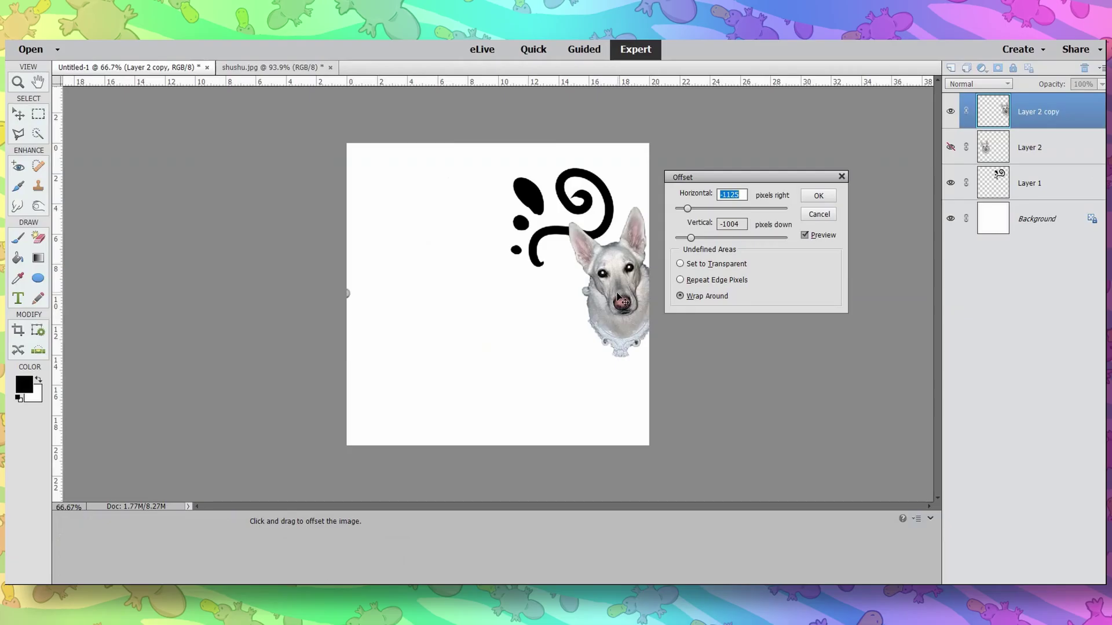
pyautogui.moveTo(617, 296); pyautogui.dragTo(650, 304)
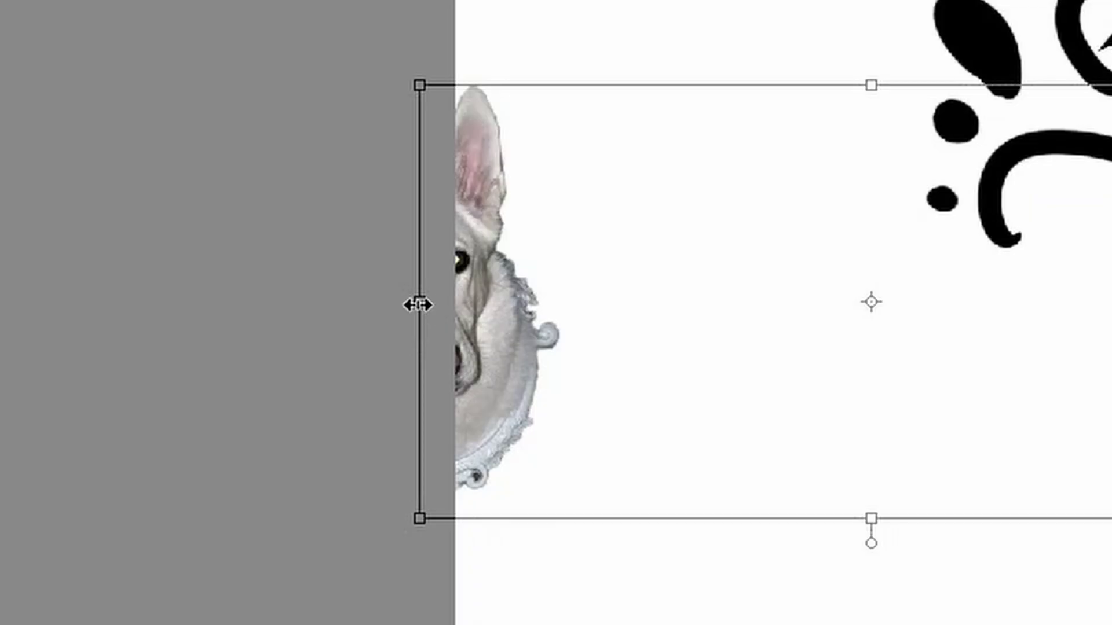
# - Widen the dog head, wrap-offset the dog copy, and add the original dog layer to the selection
pyautogui.moveTo(417, 305); pyautogui.dragTo(456, 303)
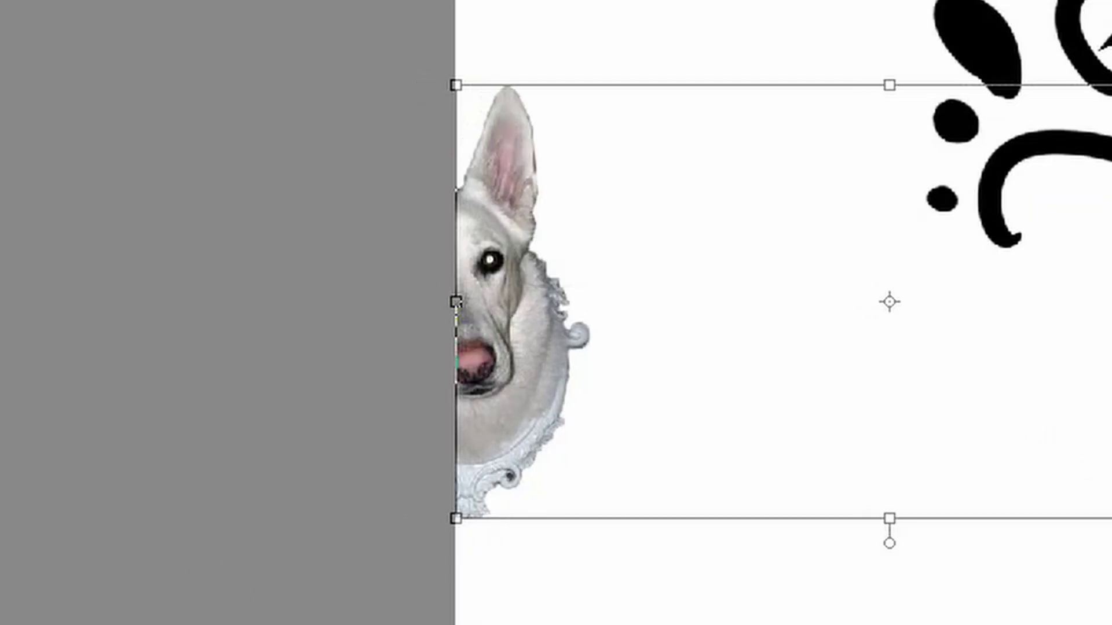
pyautogui.click(608, 372)
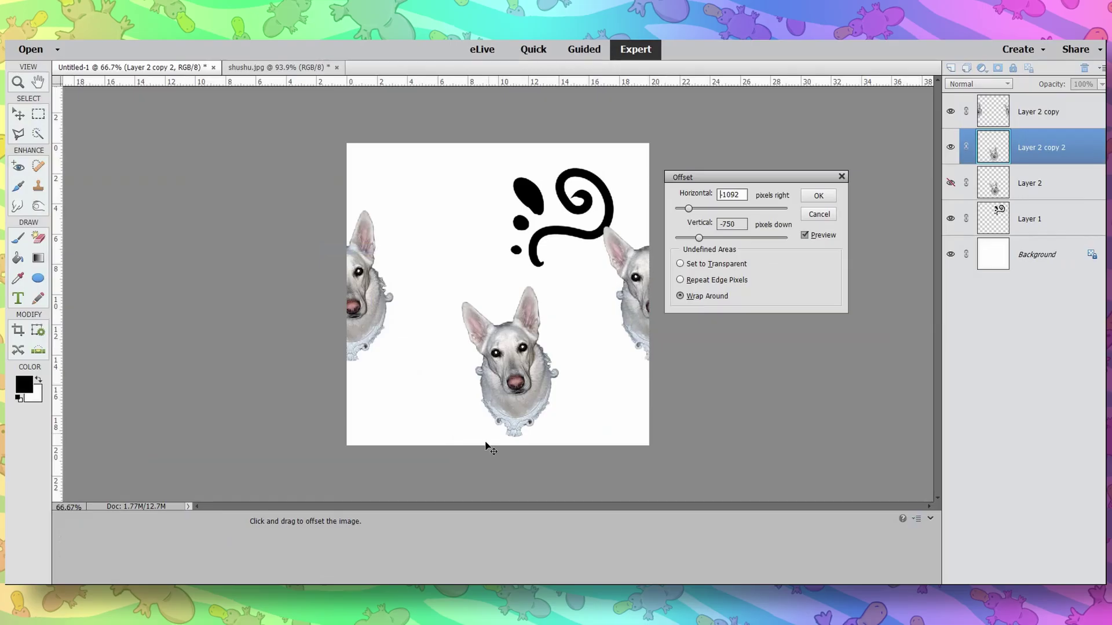
pyautogui.moveTo(486, 446); pyautogui.dragTo(466, 433)
pyautogui.click(818, 196)
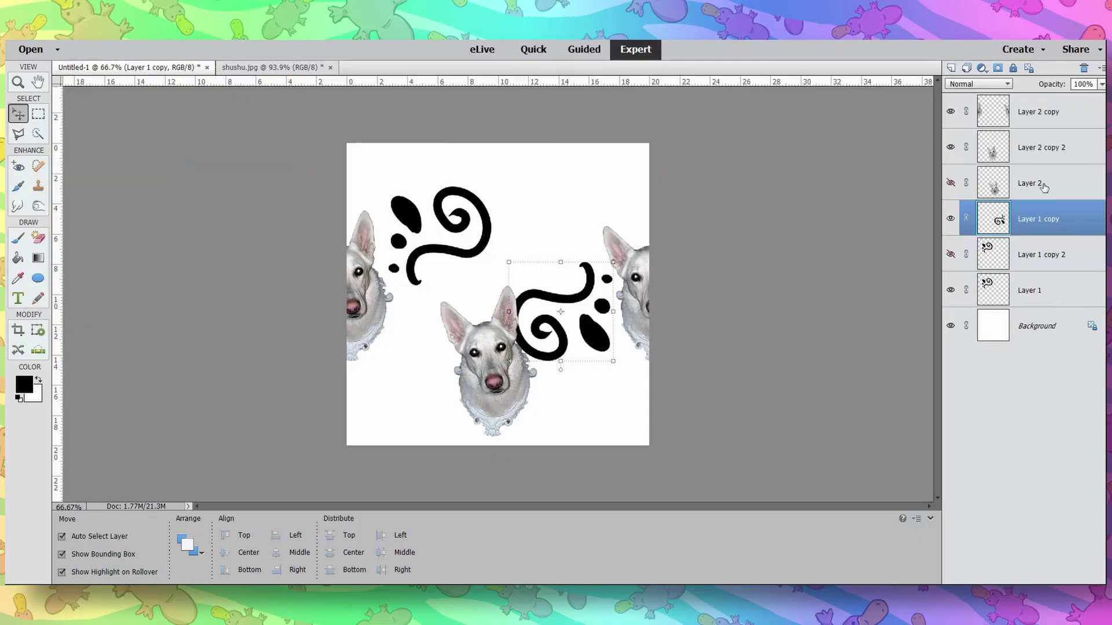
pyautogui.keyDown('ctrl'); pyautogui.click(1031, 184); pyautogui.keyUp('ctrl')
# - Group the original layers, move Group 1 below Background, and hide the white layer
pyautogui.hotkey('ctrl', 'g')
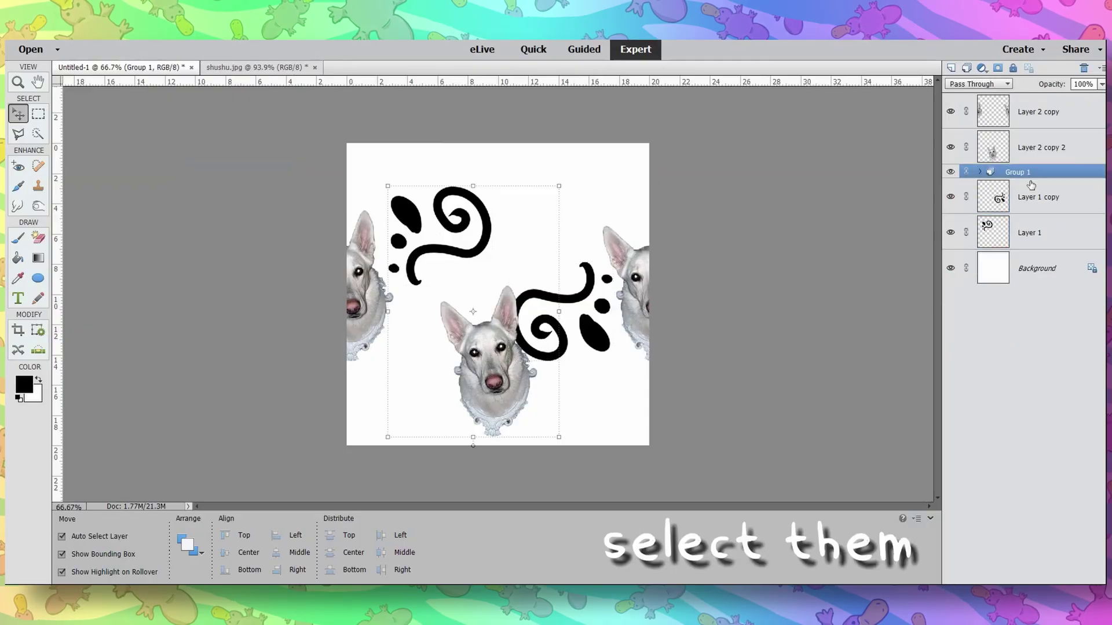
pyautogui.moveTo(1030, 250); pyautogui.dragTo(1019, 284)
pyautogui.click(950, 255)
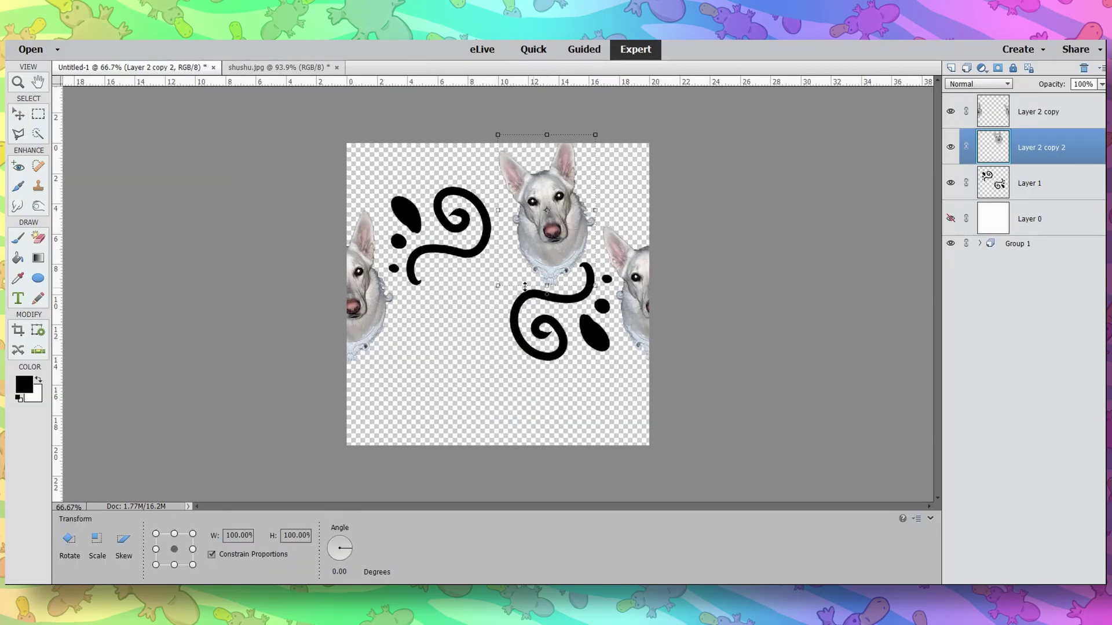
# - Shrink and horizontally flip a dog head copy, then select the Layer 2 copy
pyautogui.moveTo(524, 287); pyautogui.dragTo(539, 274)
pyautogui.press('Return')
pyautogui.click(220, 168)
pyautogui.click(1034, 116)
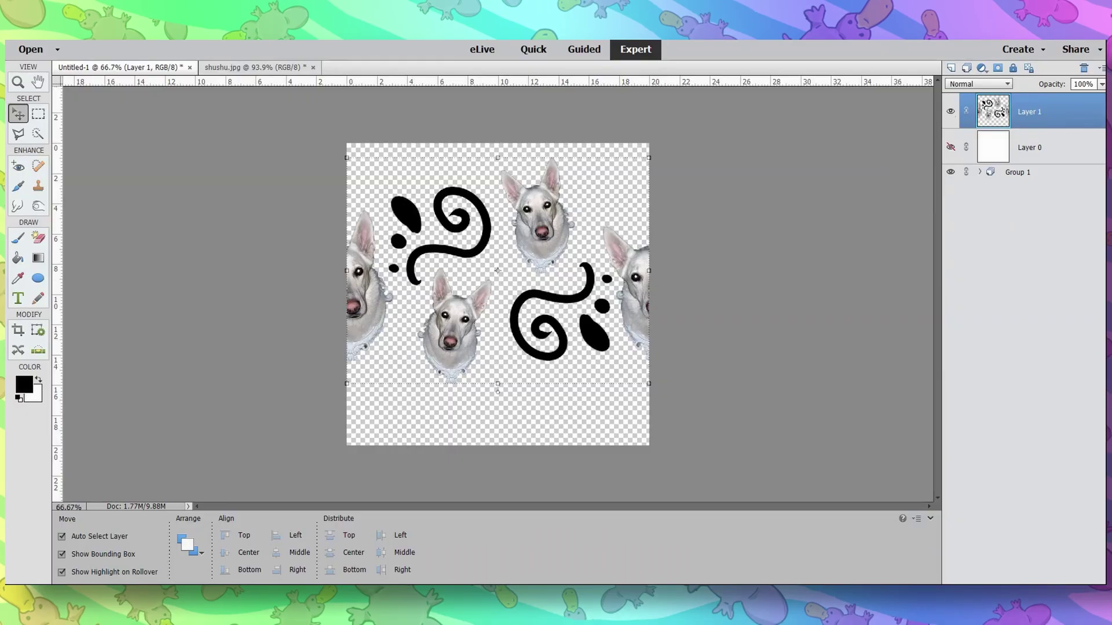
# - Offset the merged Layer 1 by -1133 by -1104 pixels with Wrap Around
pyautogui.click(220, 39)
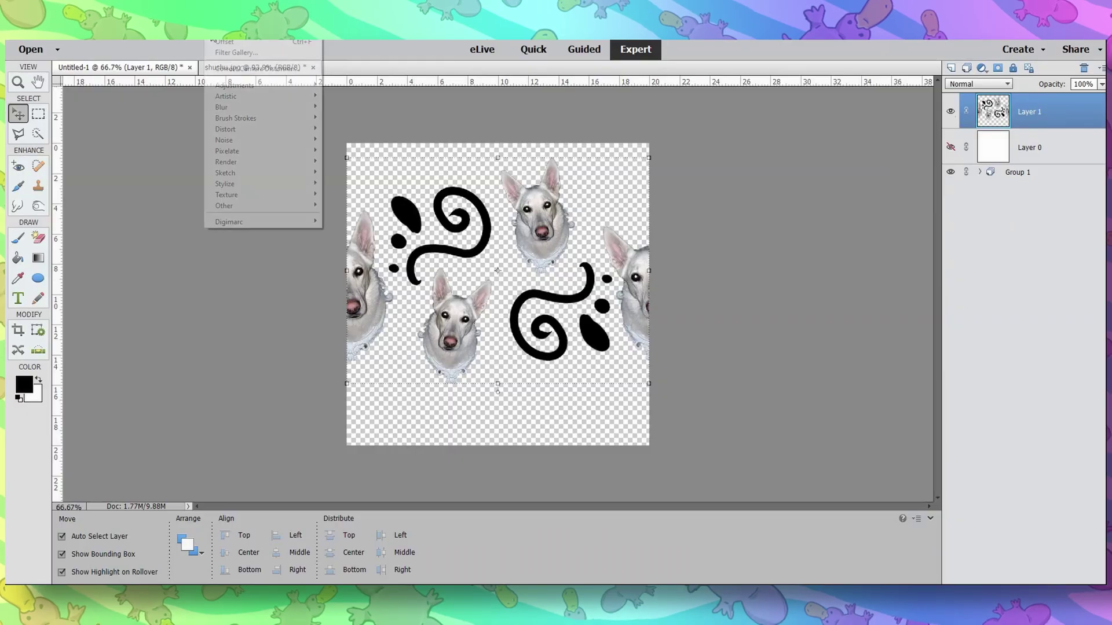
pyautogui.click(347, 250)
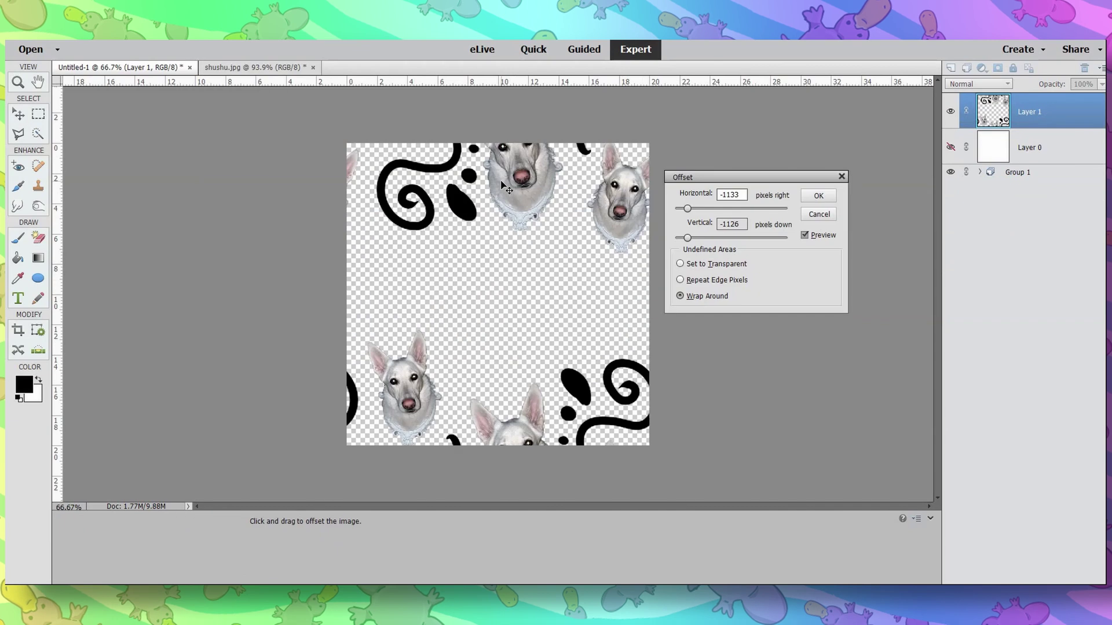
pyautogui.moveTo(503, 200); pyautogui.dragTo(503, 178)
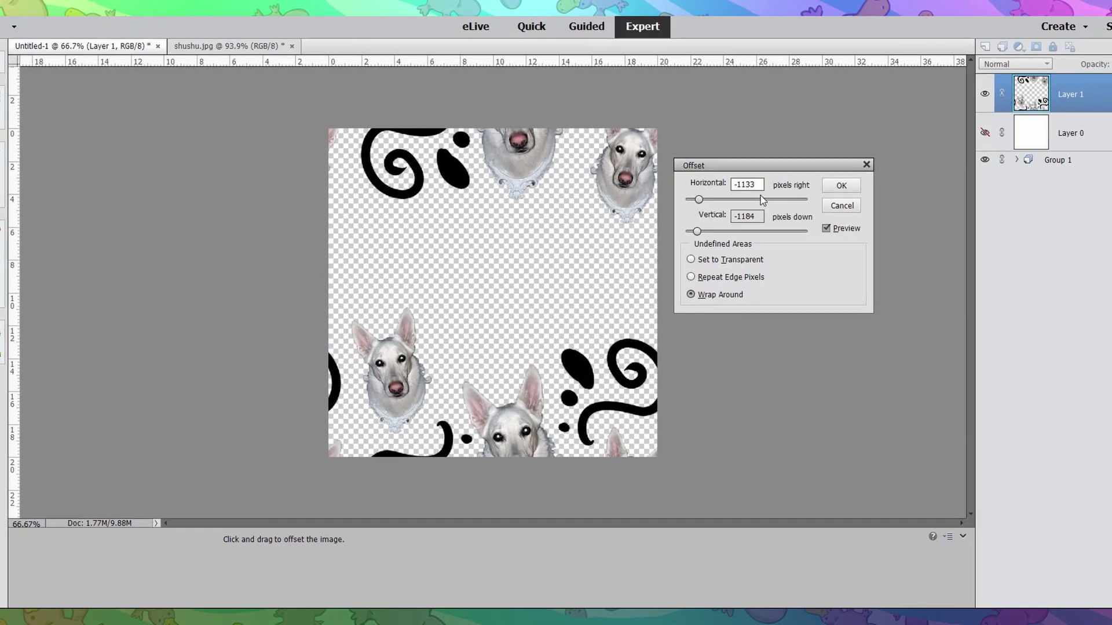
pyautogui.click(853, 184)
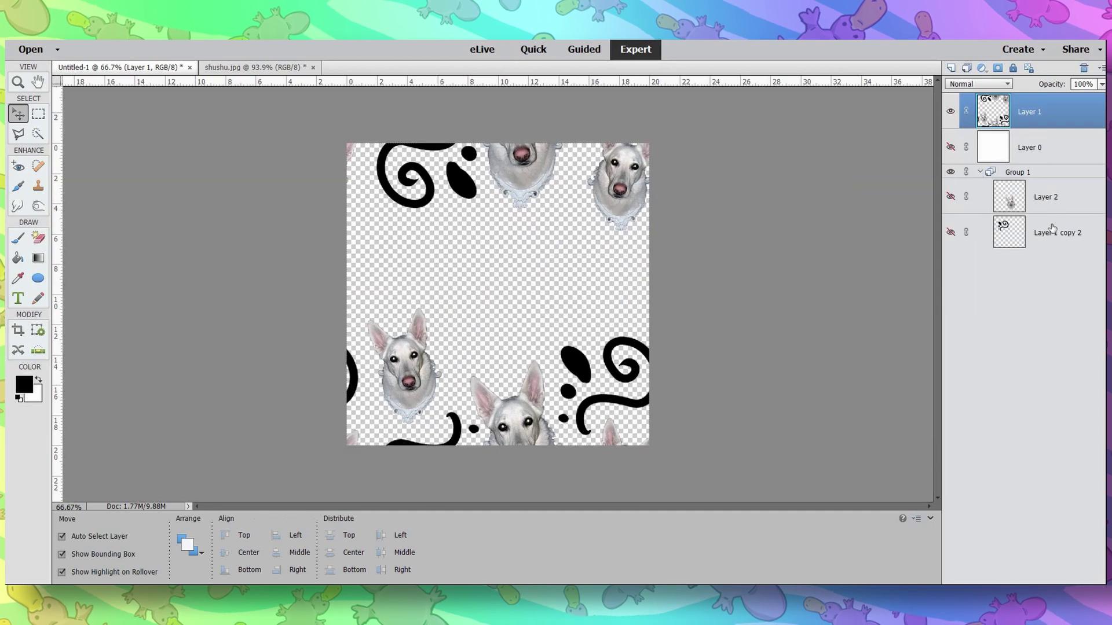
# - Duplicate the dog and swirl layers, hide Group 1, and place the dog head in the centre
pyautogui.moveTo(1047, 235); pyautogui.dragTo(979, 139)
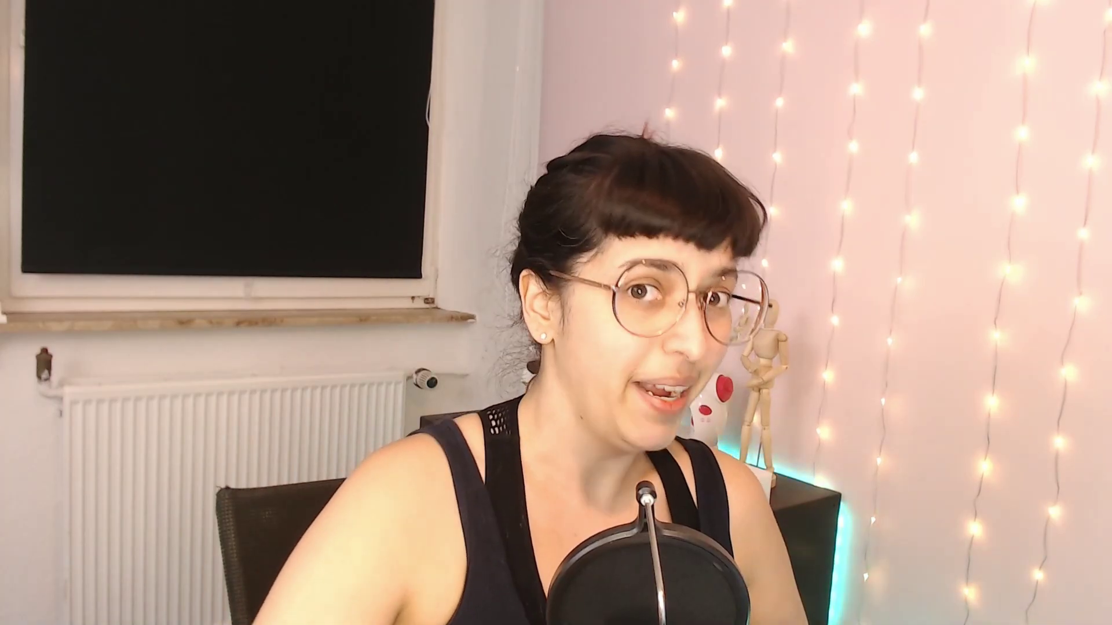
pyautogui.click(951, 243)
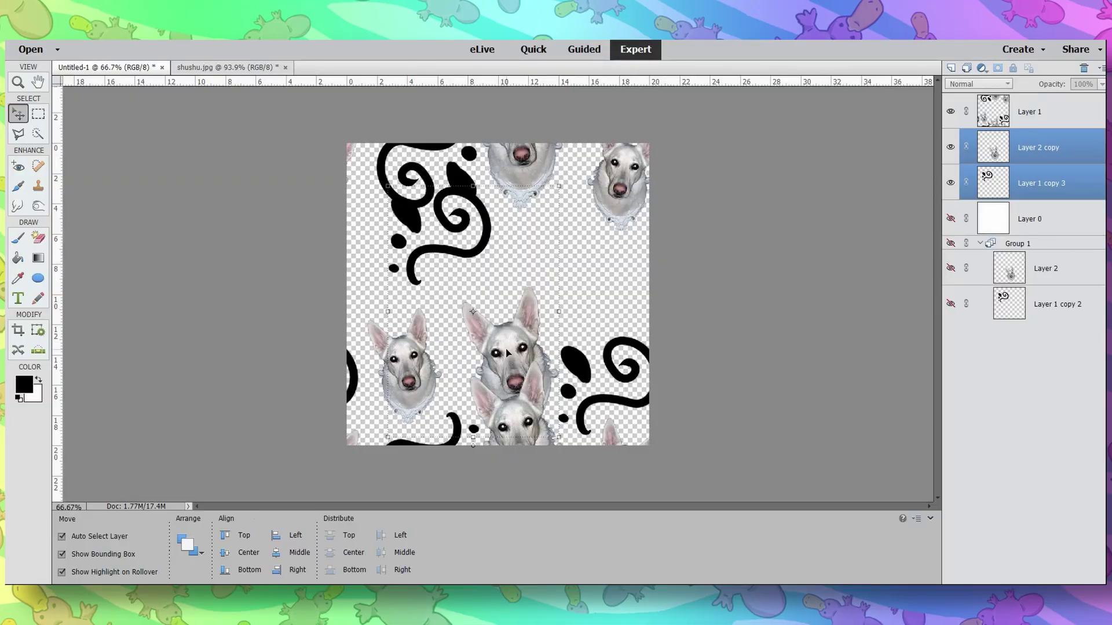
pyautogui.moveTo(506, 353); pyautogui.dragTo(470, 277)
pyautogui.moveTo(412, 230); pyautogui.dragTo(560, 306)
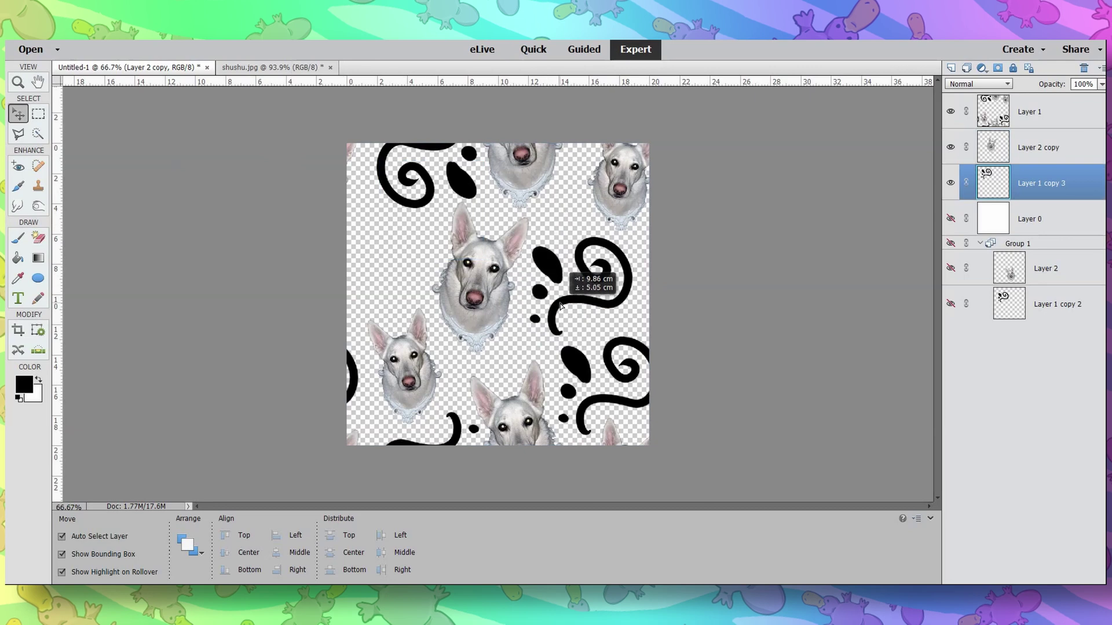
# - Add two smaller mirrored swirls beside the centre dog and merge all visible layers into one
pyautogui.click(230, 165)
pyautogui.moveTo(633, 236); pyautogui.dragTo(413, 264)
pyautogui.press('Return')
pyautogui.hotkey('ctrl', 'j')
pyautogui.hotkey('alt', 'i')
pyautogui.click(229, 165)
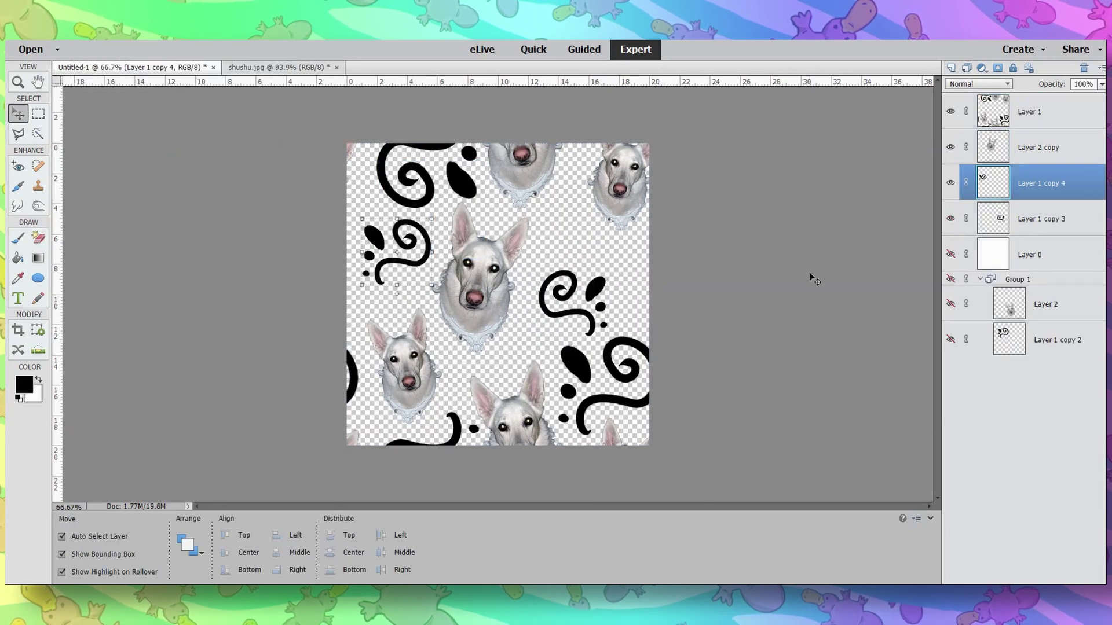
pyautogui.hotkey('ctrl', 'e')
pyautogui.hotkey('ctrl', 'shift', 'e')
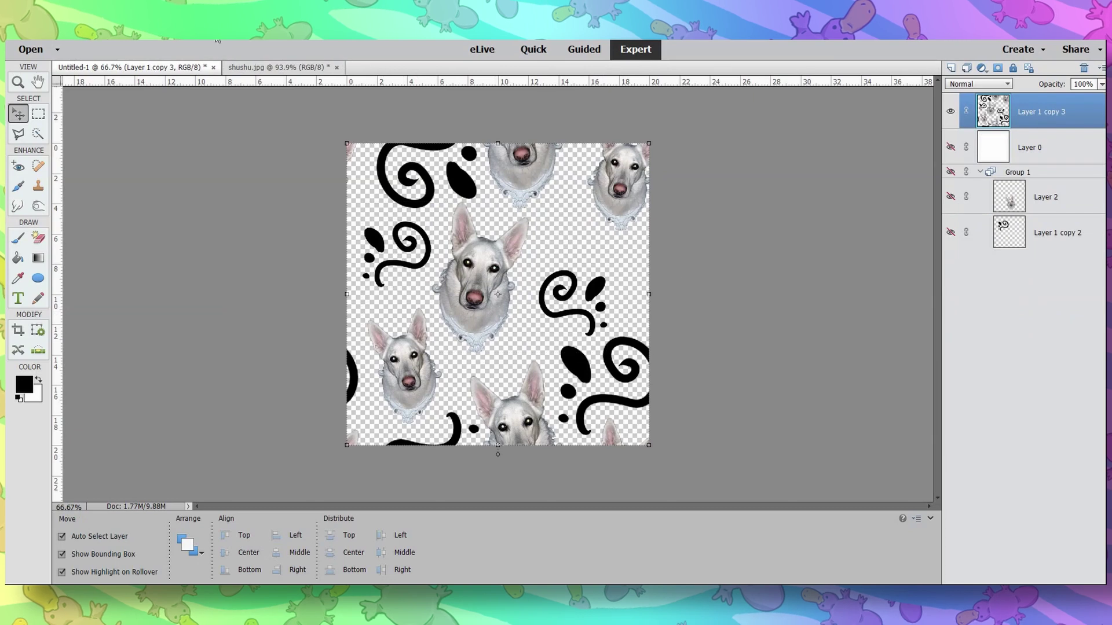
pyautogui.click(217, 40)
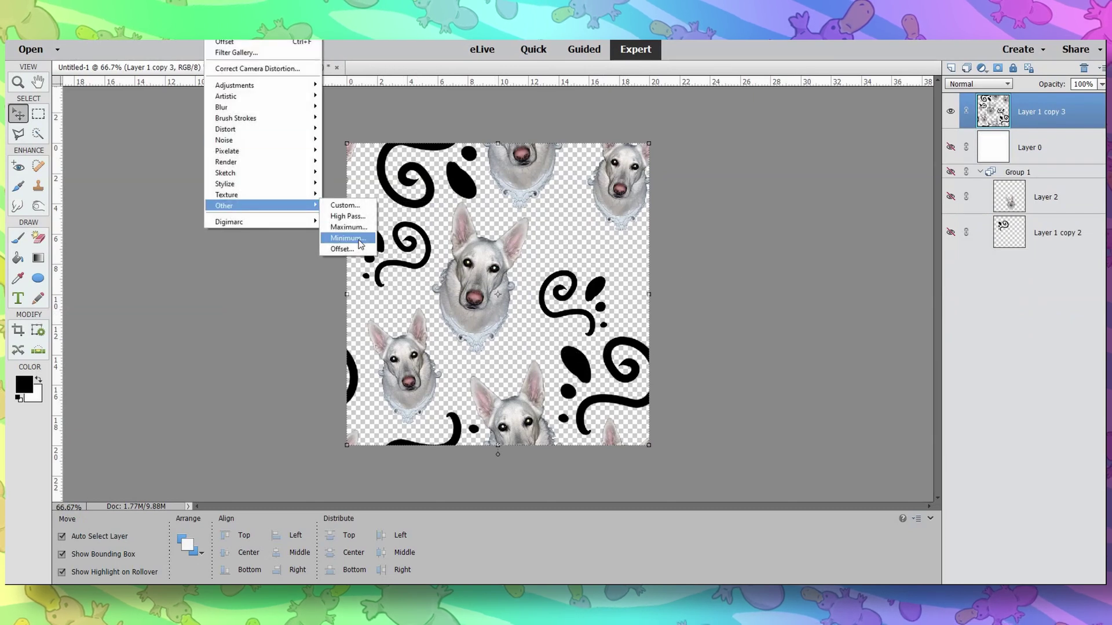
# - Offset Layer 1 copy 3 by -1111 by -771 pixels with Wrap Around to expose the seams
pyautogui.click(355, 253)
pyautogui.moveTo(587, 231); pyautogui.dragTo(523, 338)
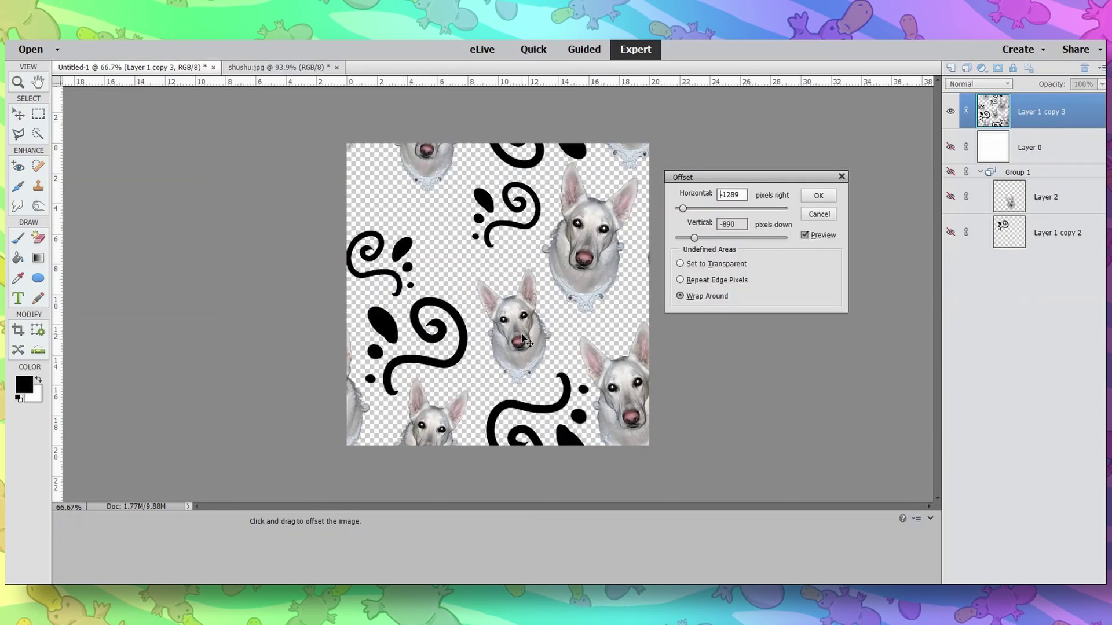
pyautogui.moveTo(512, 234); pyautogui.dragTo(569, 279)
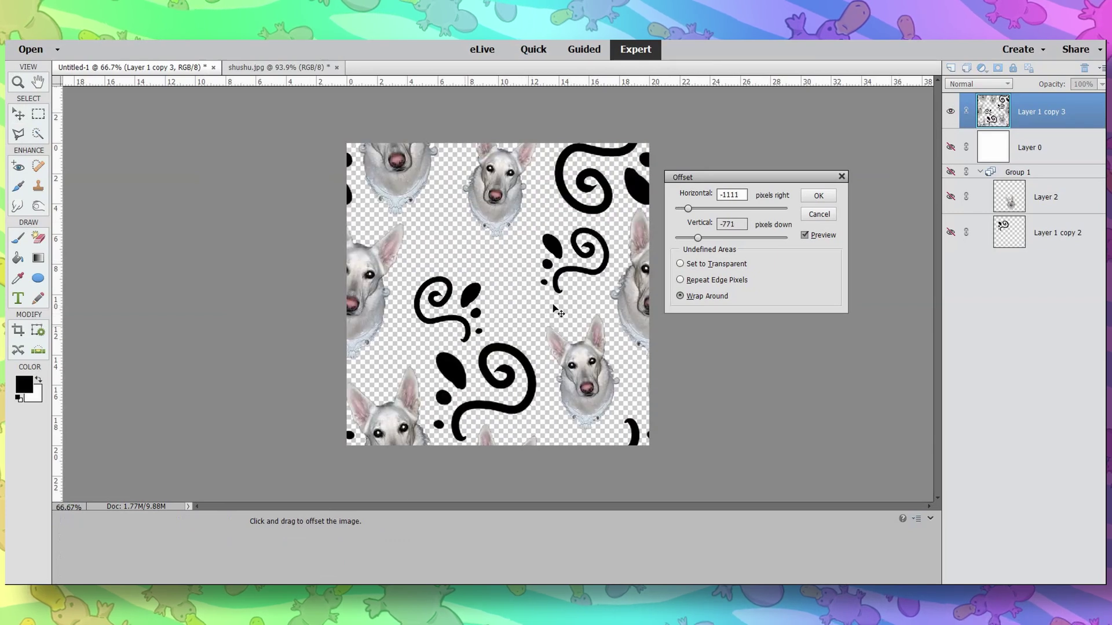
pyautogui.click(827, 200)
pyautogui.click(1042, 232)
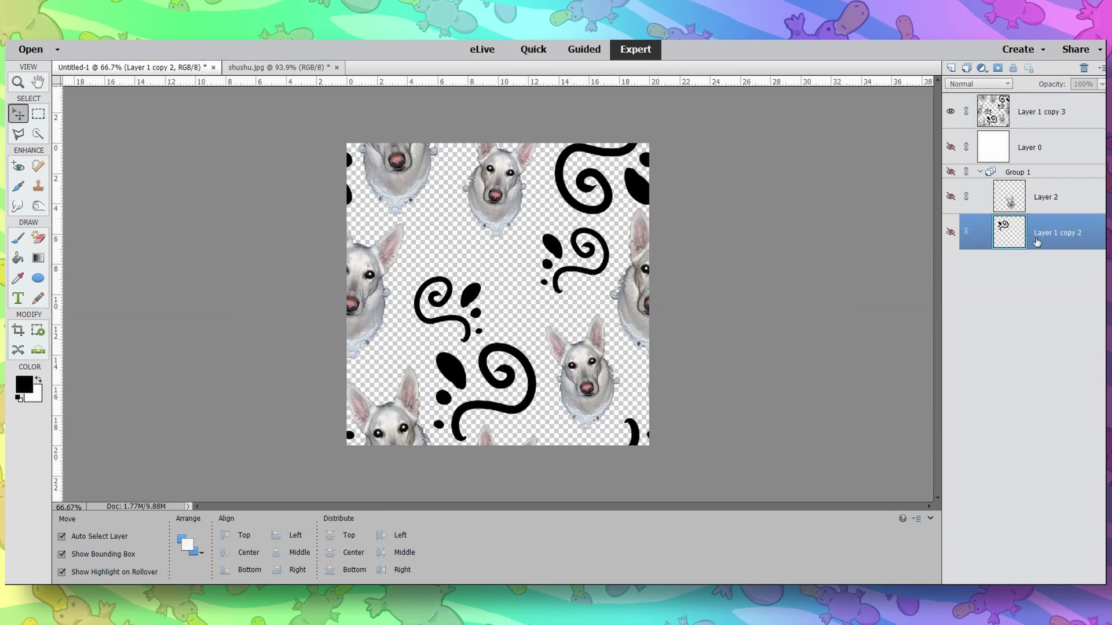
# - Fill the empty gaps with swirl and dog head copies and merge them into one layer
pyautogui.moveTo(1038, 154); pyautogui.dragTo(1037, 138)
pyautogui.click(493, 187)
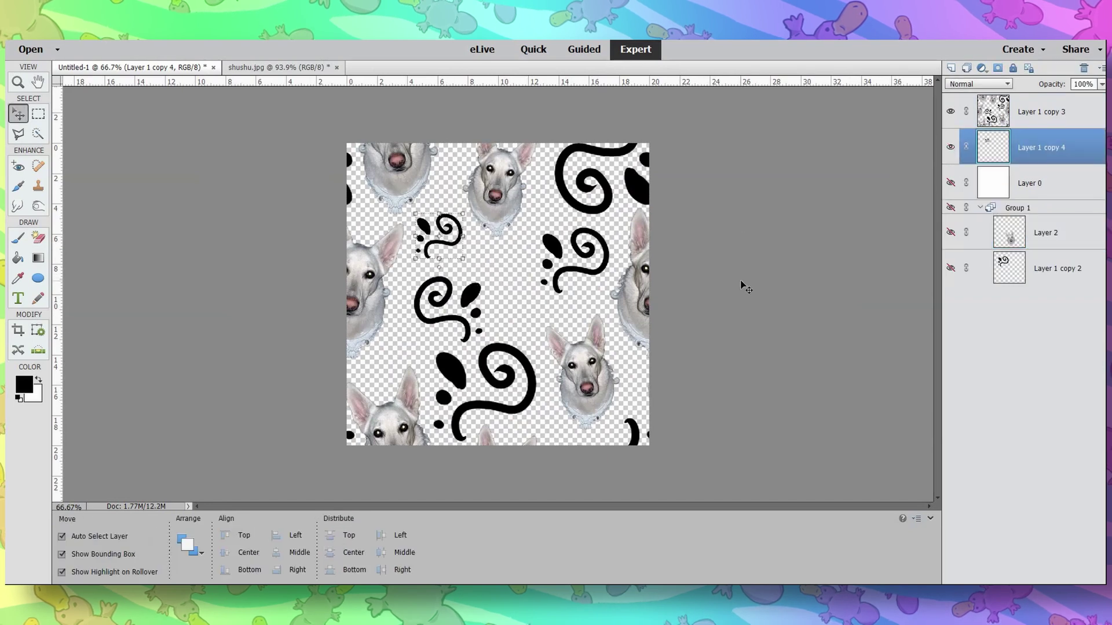
pyautogui.hotkey('ctrl', 't')
pyautogui.press('Return')
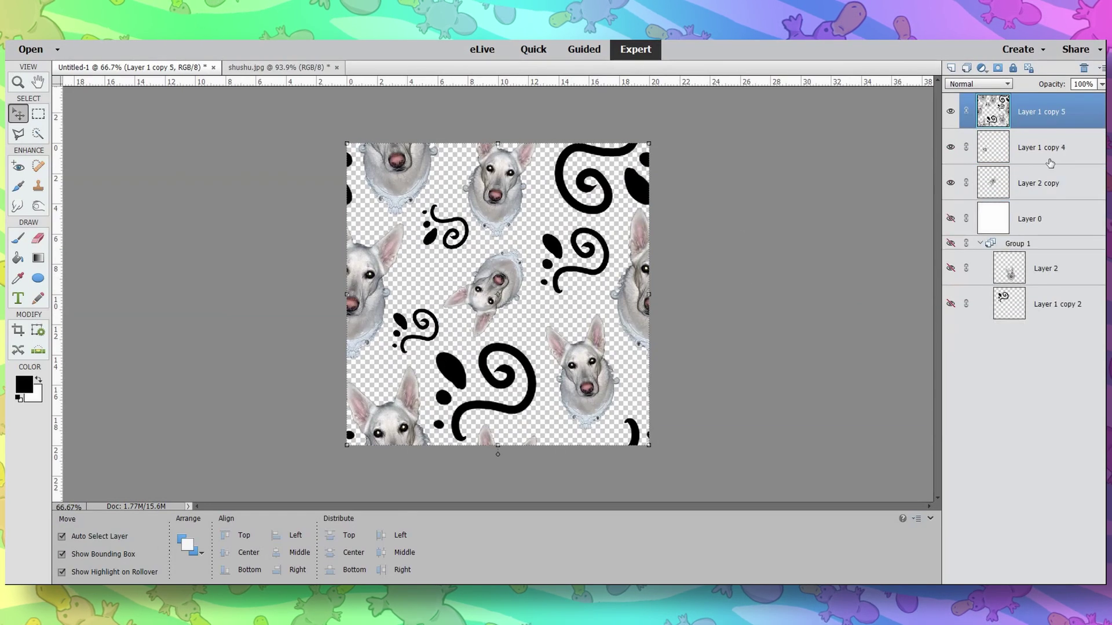
pyautogui.hotkey('ctrl', 'shift', 'e')
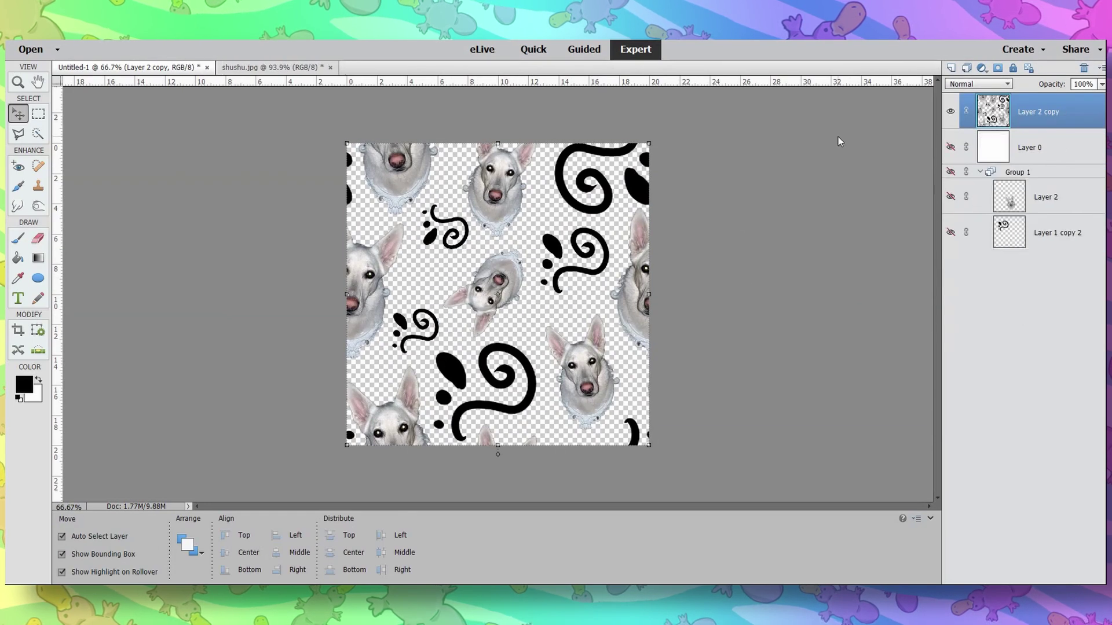
# - Show Layer 0 and fill it with light grey #c0baba
pyautogui.click(950, 147)
pyautogui.click(35, 397)
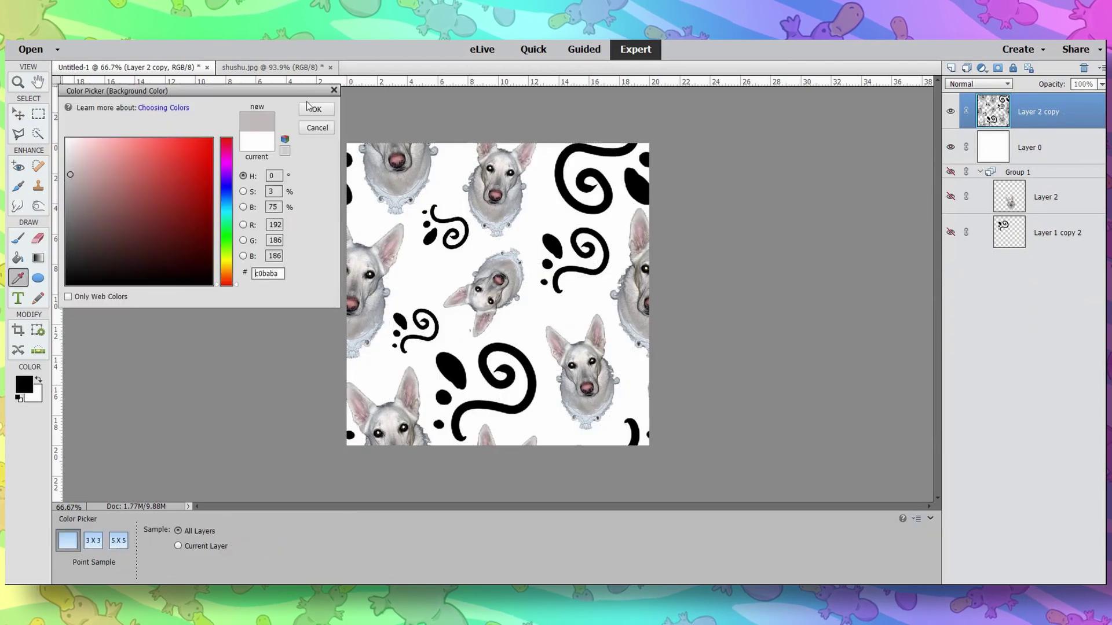
pyautogui.click(312, 108)
pyautogui.click(543, 210)
pyautogui.hotkey('ctrl', 'BackSpace')
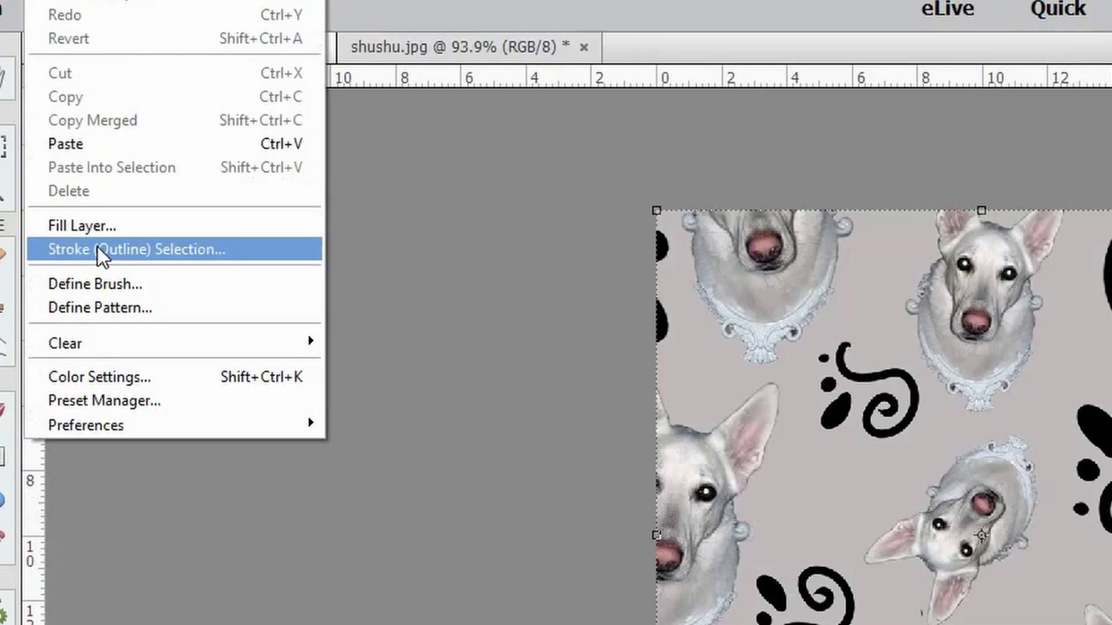
# - Define the tile as a pattern and drag its 50% Pattern Fill to check the repeat
pyautogui.click(36, 205)
pyautogui.click(1044, 314)
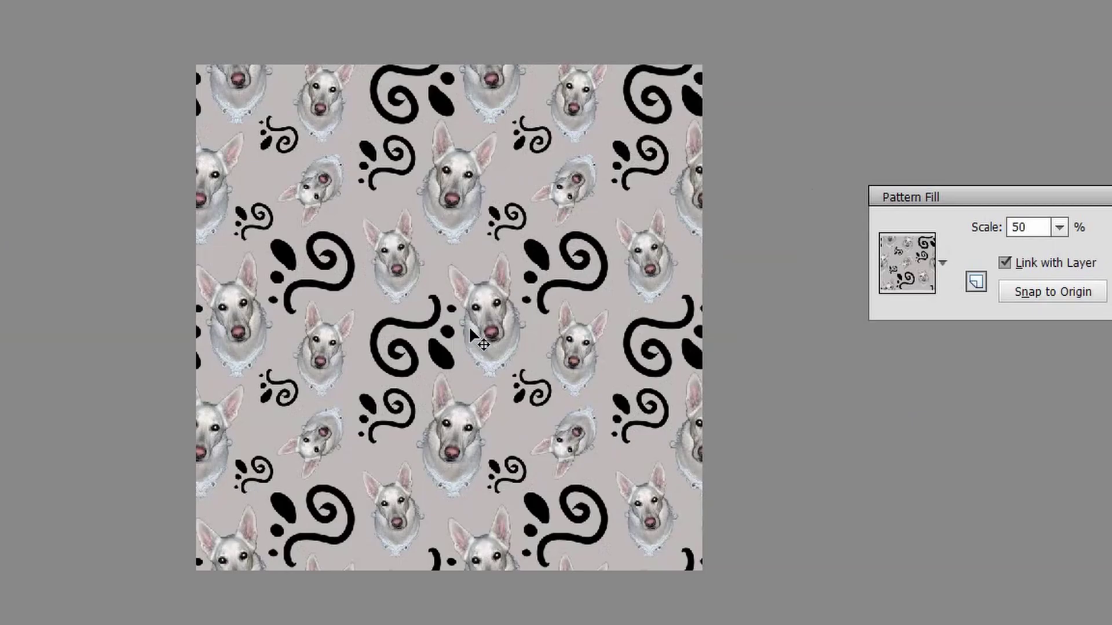
pyautogui.moveTo(473, 326); pyautogui.dragTo(363, 212)
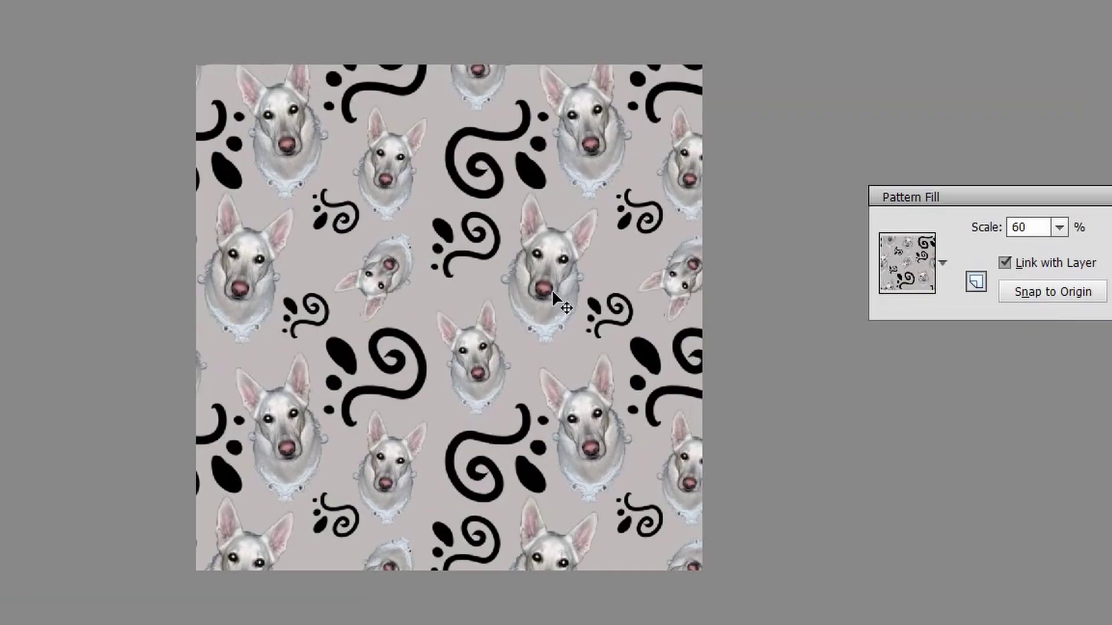
# - Shift the pattern fill down-left, then set the foreground colour to turquoise
pyautogui.moveTo(553, 292); pyautogui.dragTo(292, 444)
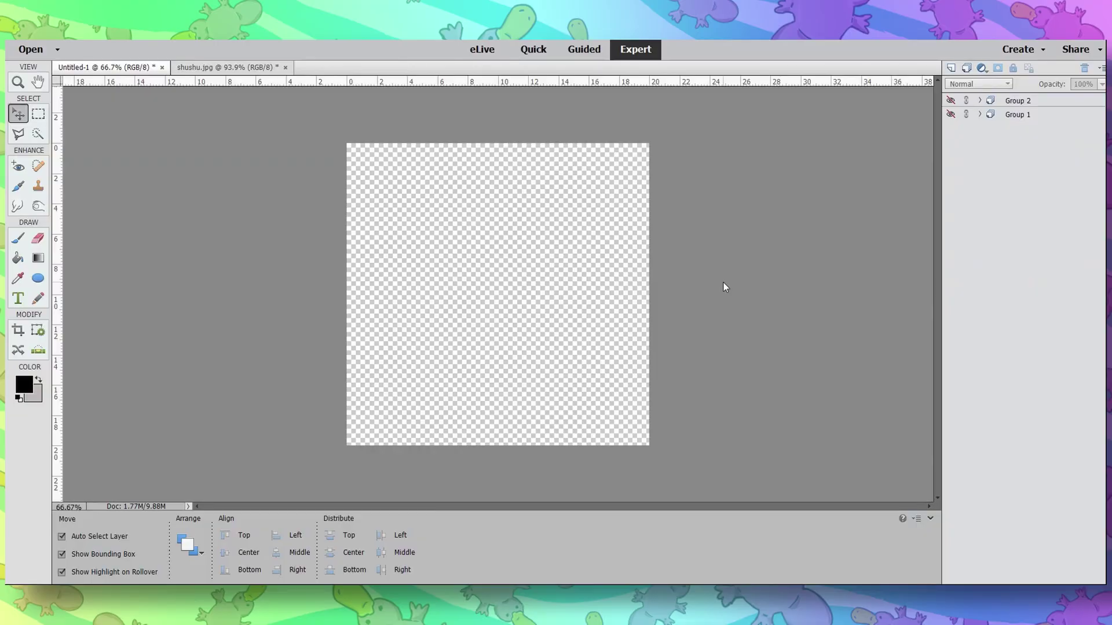
pyautogui.click(222, 121)
pyautogui.click(315, 107)
# - Add a new layer of teal wavy stripes and offset it with wrap-around to check the seams
pyautogui.hotkey('ctrl', 'shift', 'alt', 'n')
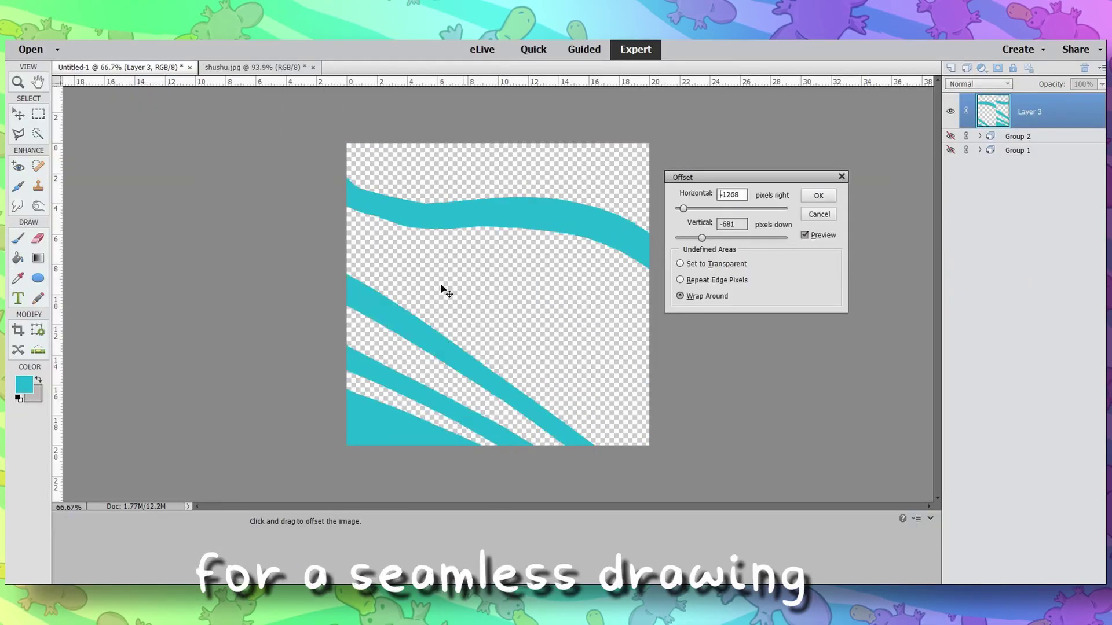
pyautogui.press('Return')
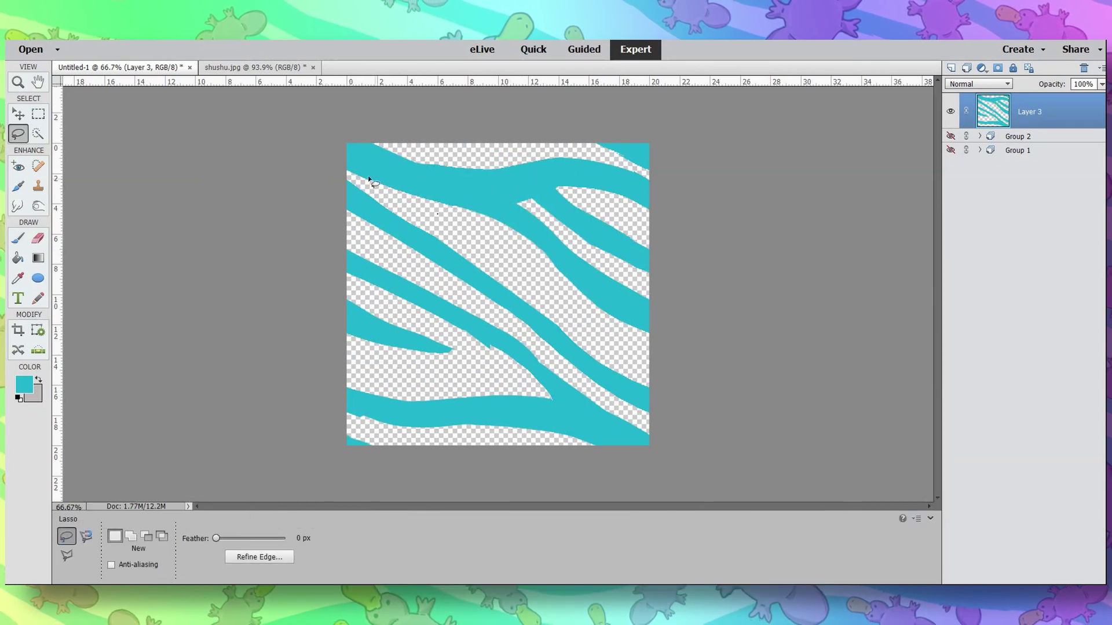
pyautogui.moveTo(457, 355); pyautogui.dragTo(533, 330)
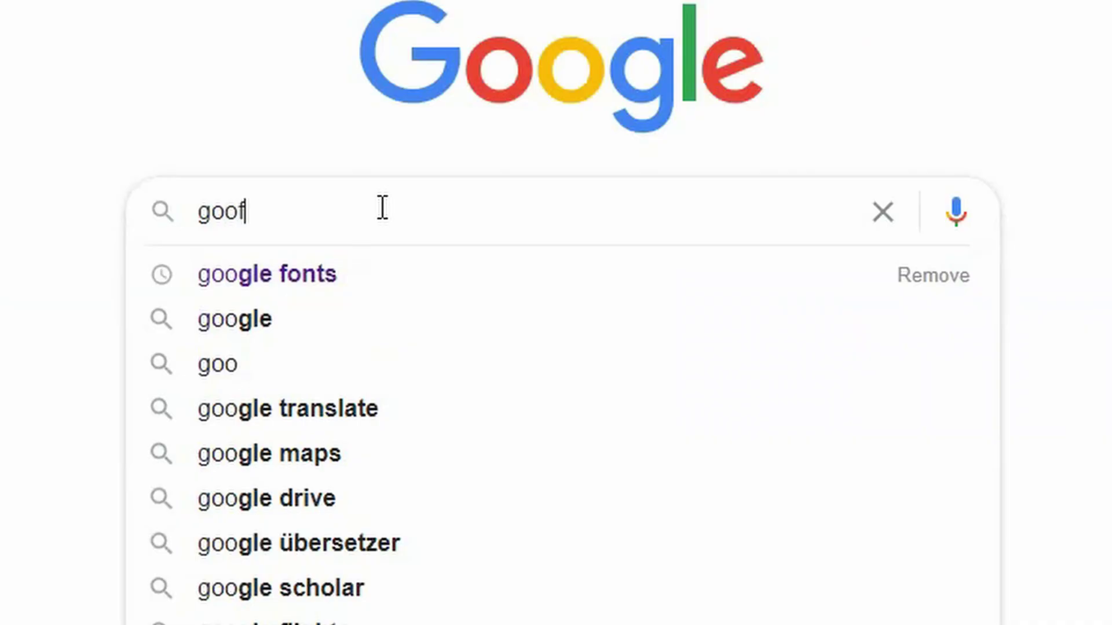
# - Search Google Images for 'platypus animal' and open a platypus photo preview
pyautogui.write('y dr')
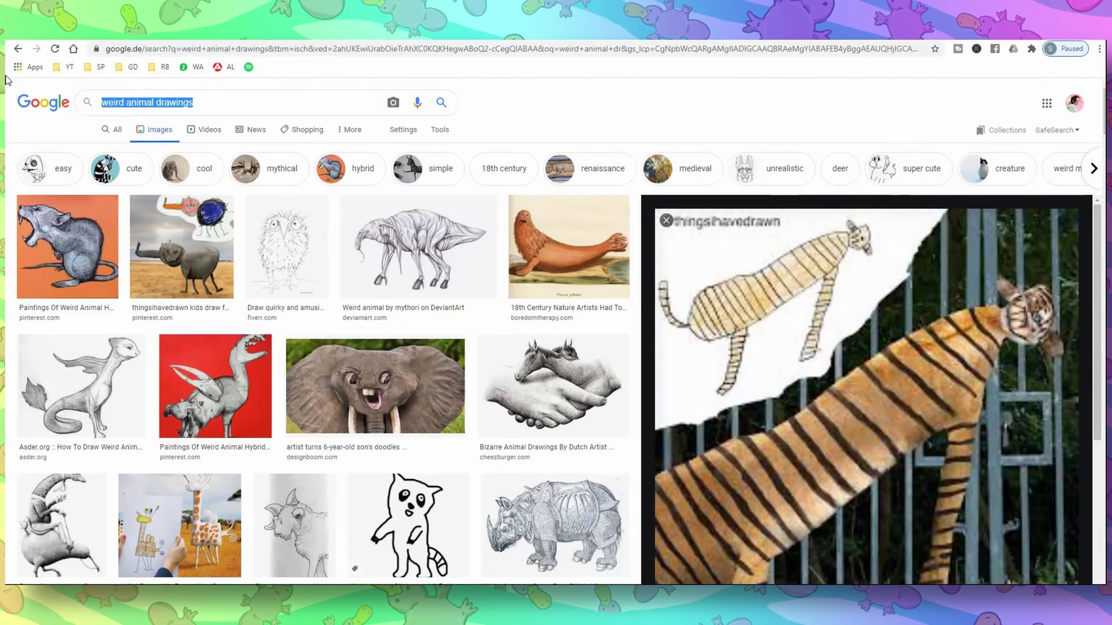
pyautogui.write('plati')
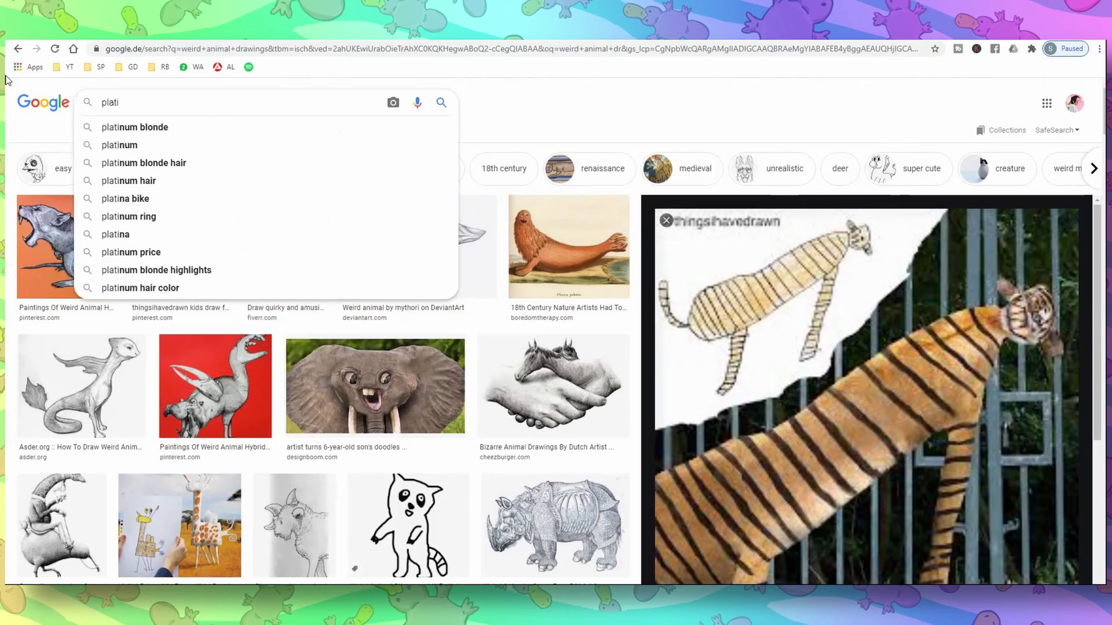
pyautogui.press('Down')
pyautogui.press('Return')
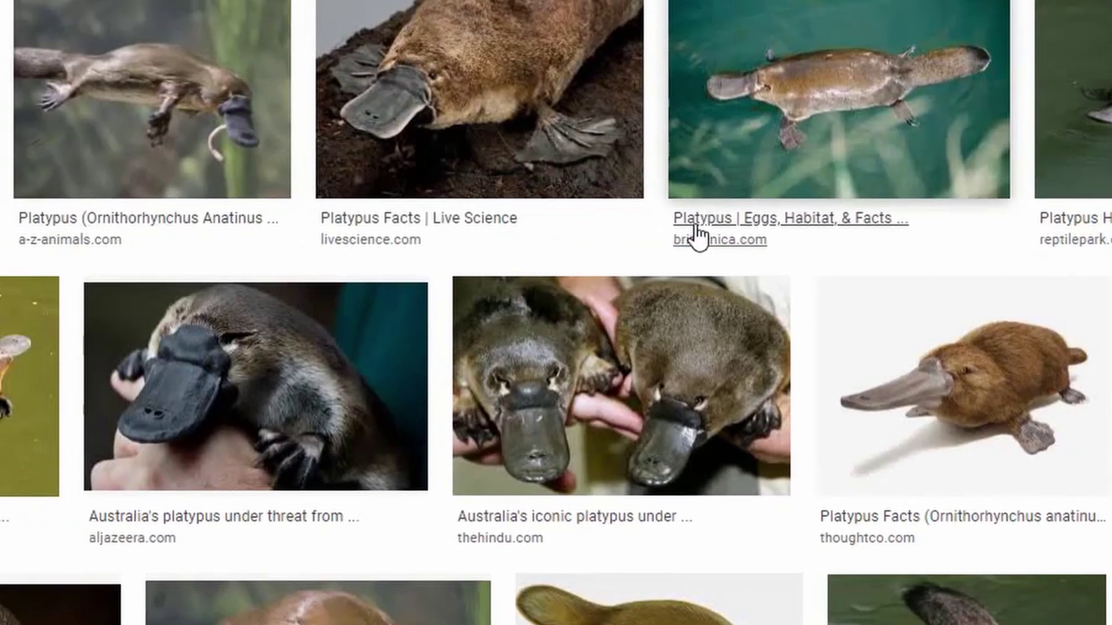
pyautogui.click(3, 72)
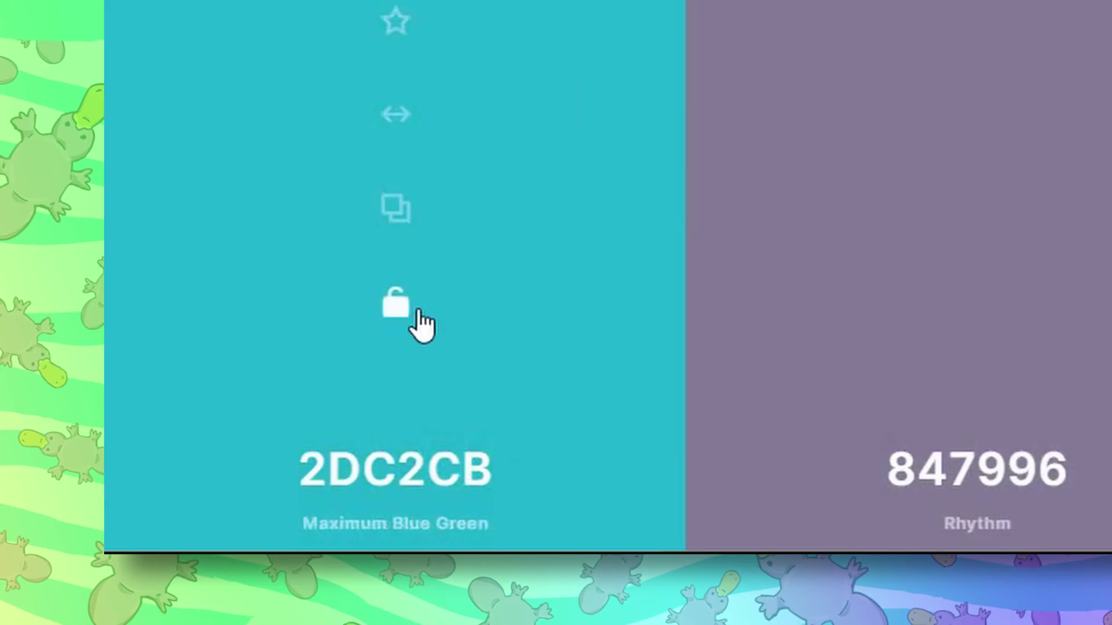
# - Lock teal 2DC2CB and regenerate the palette until gold E0A716 appears
pyautogui.click(417, 313)
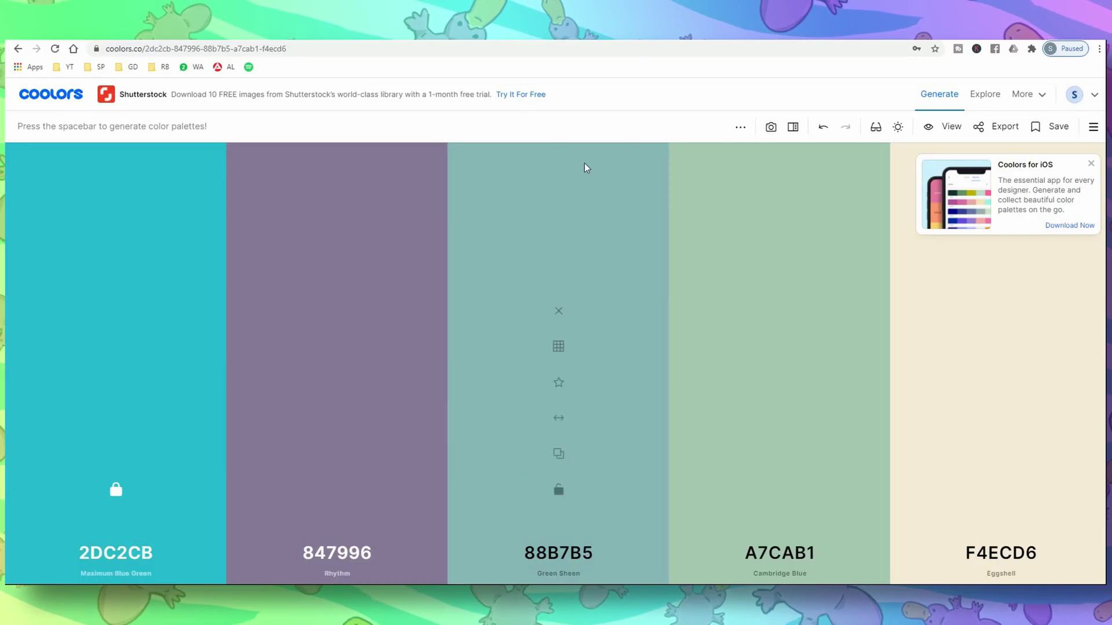
pyautogui.press('space')
pyautogui.press('space')
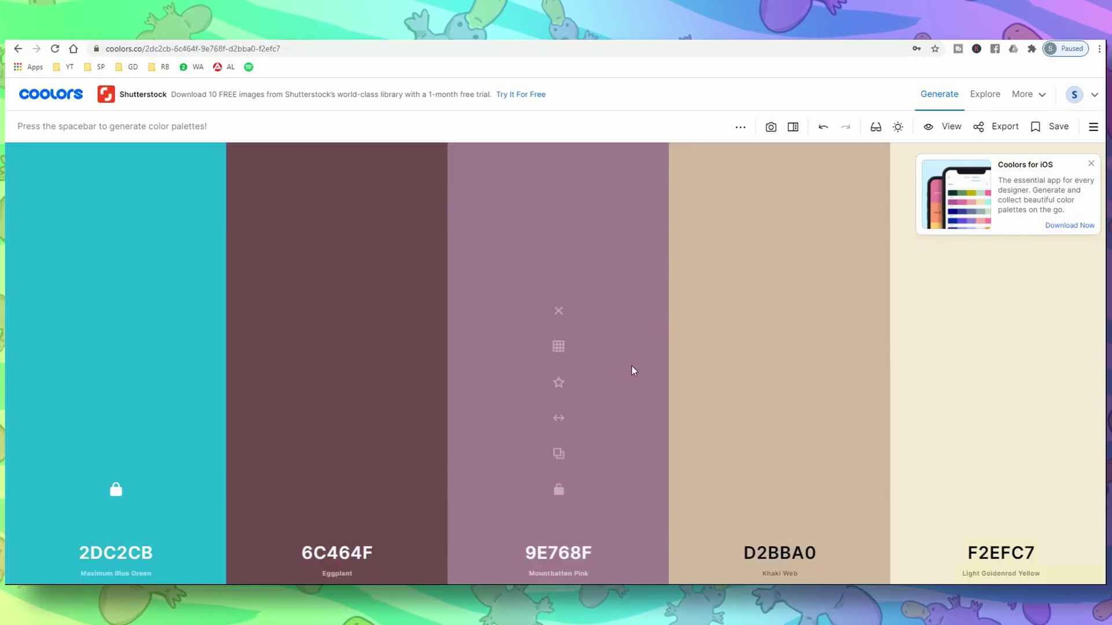
pyautogui.press('space')
pyautogui.press('space')
pyautogui.press('space')
pyautogui.press('space')
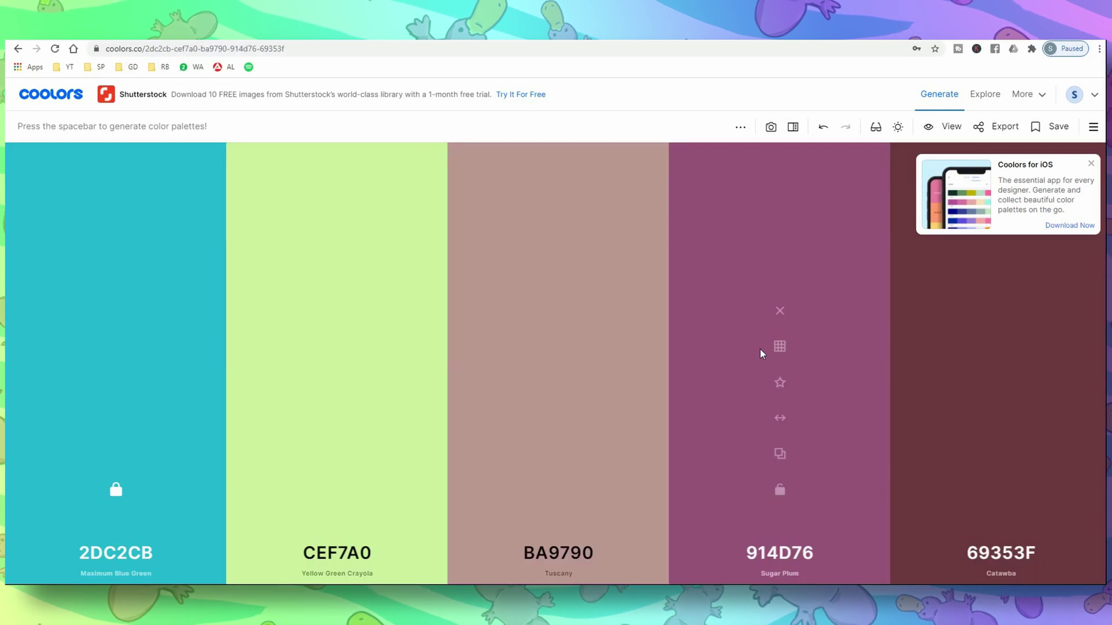
pyautogui.press('space')
pyautogui.press('space')
pyautogui.press('space')
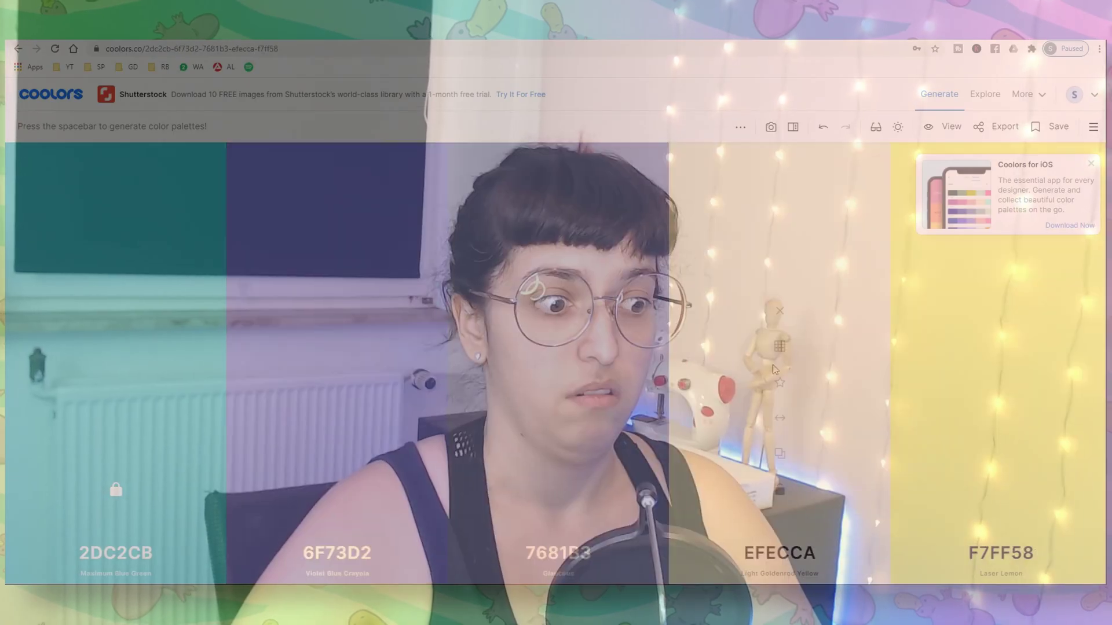
pyautogui.press('space')
pyautogui.press('space')
pyautogui.press('space')
pyautogui.press('space')
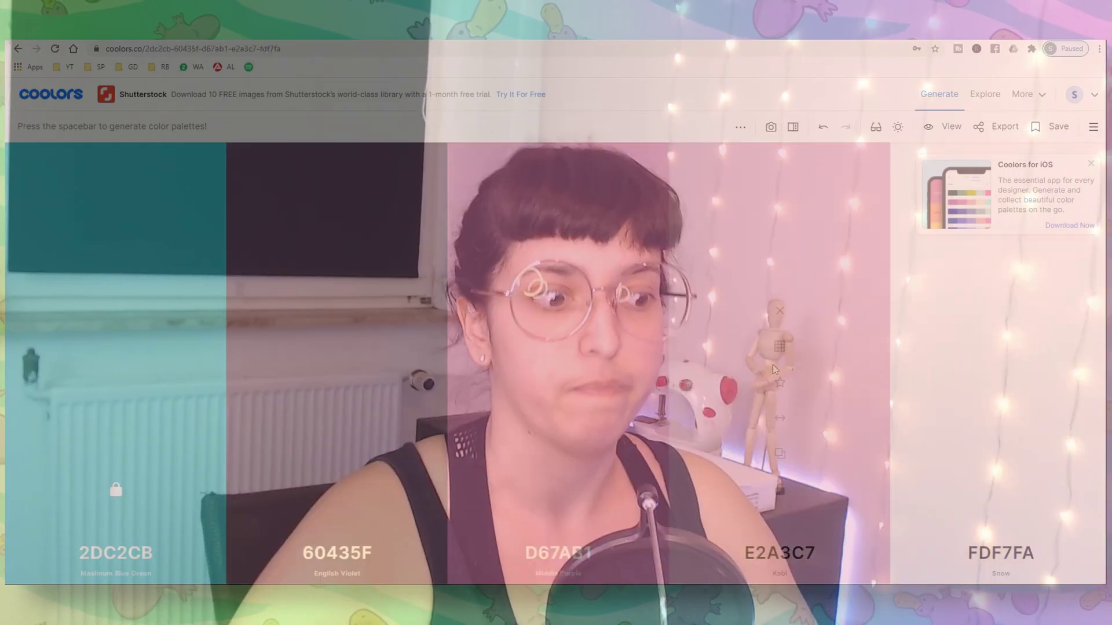
pyautogui.press('space')
pyautogui.press('space')
pyautogui.press('space')
pyautogui.press('space')
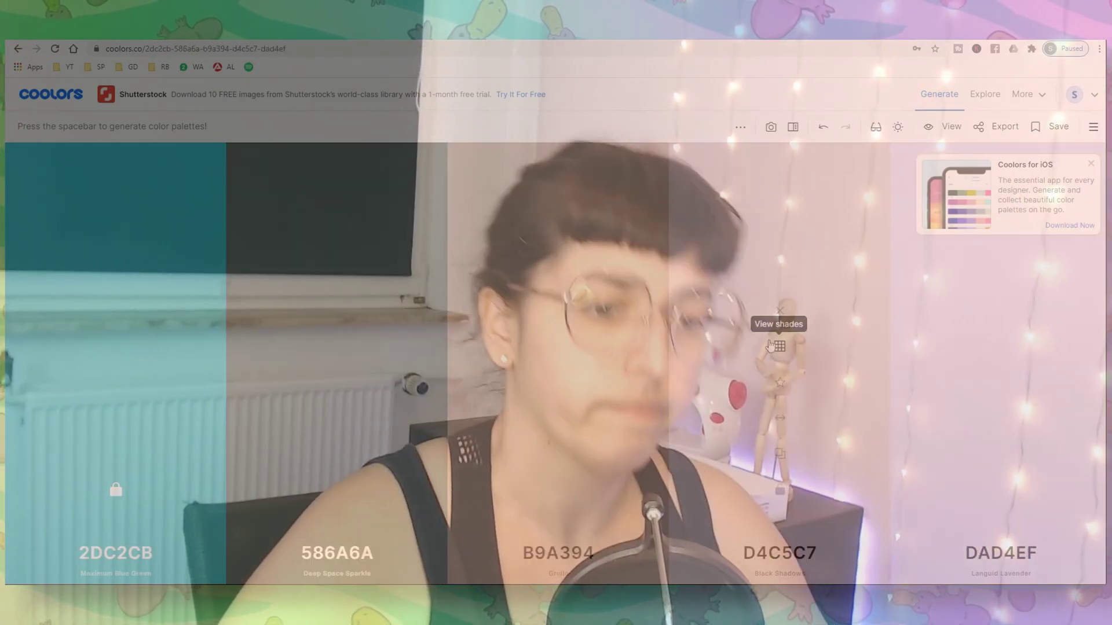
pyautogui.press('space')
pyautogui.press('space')
pyautogui.press('space')
pyautogui.press('space')
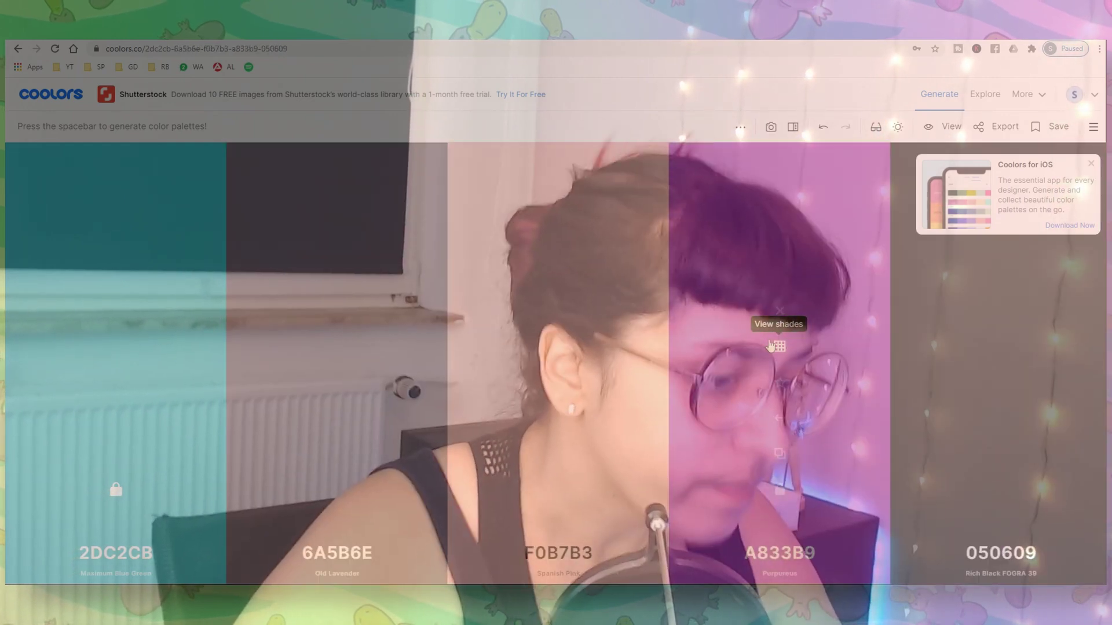
pyautogui.press('space')
pyautogui.press('space')
pyautogui.press('space')
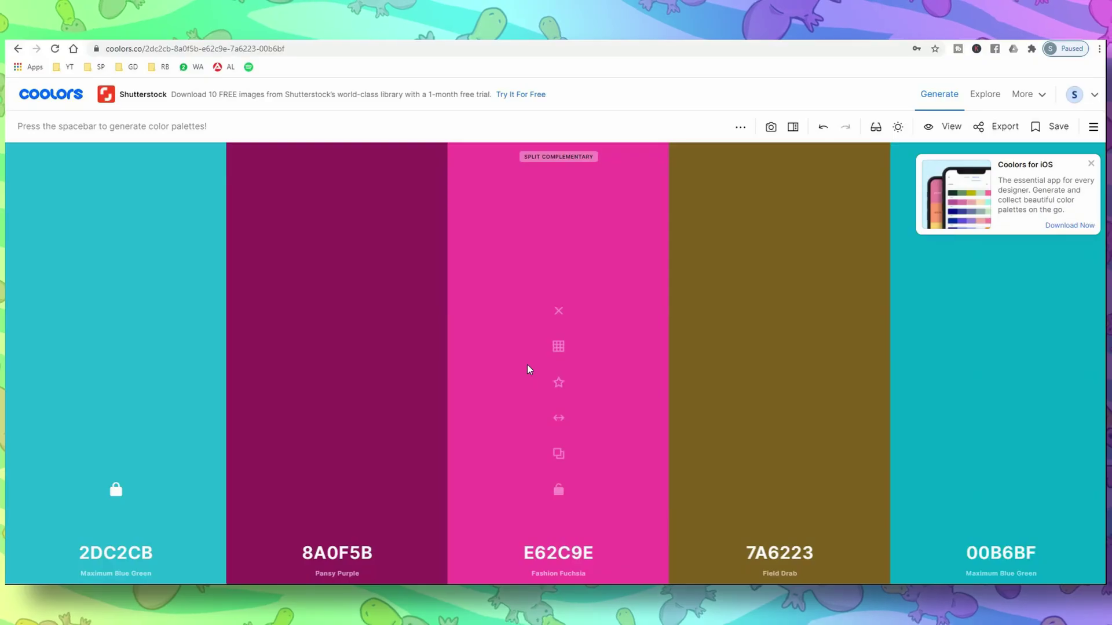
pyautogui.press('space')
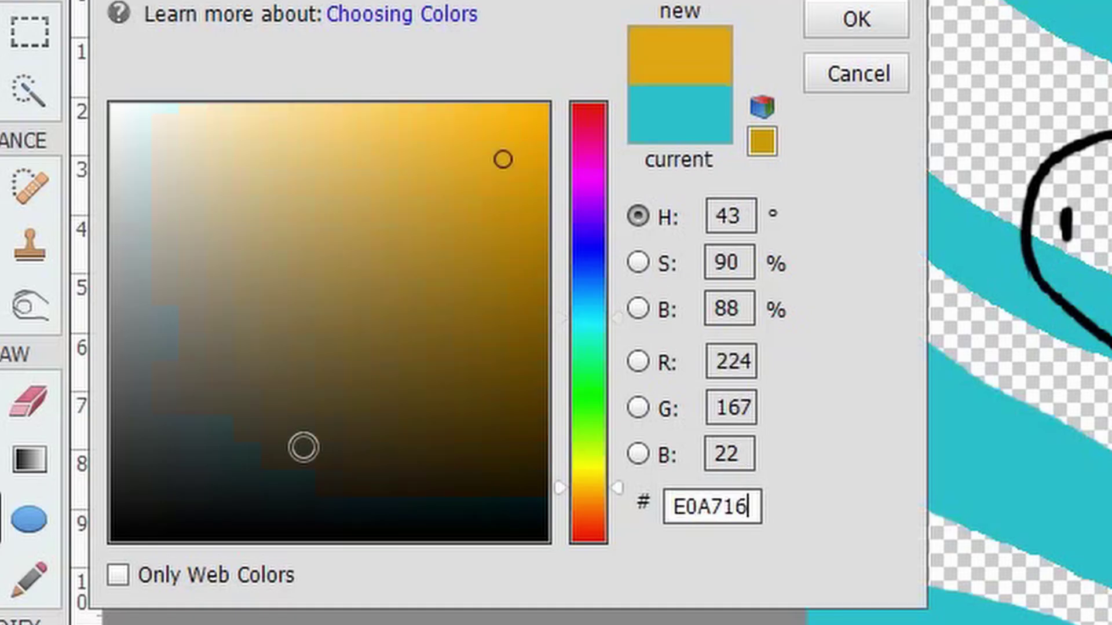
# - Fill a freehand selection of the platypus bill with gold E0A716
pyautogui.press('Return')
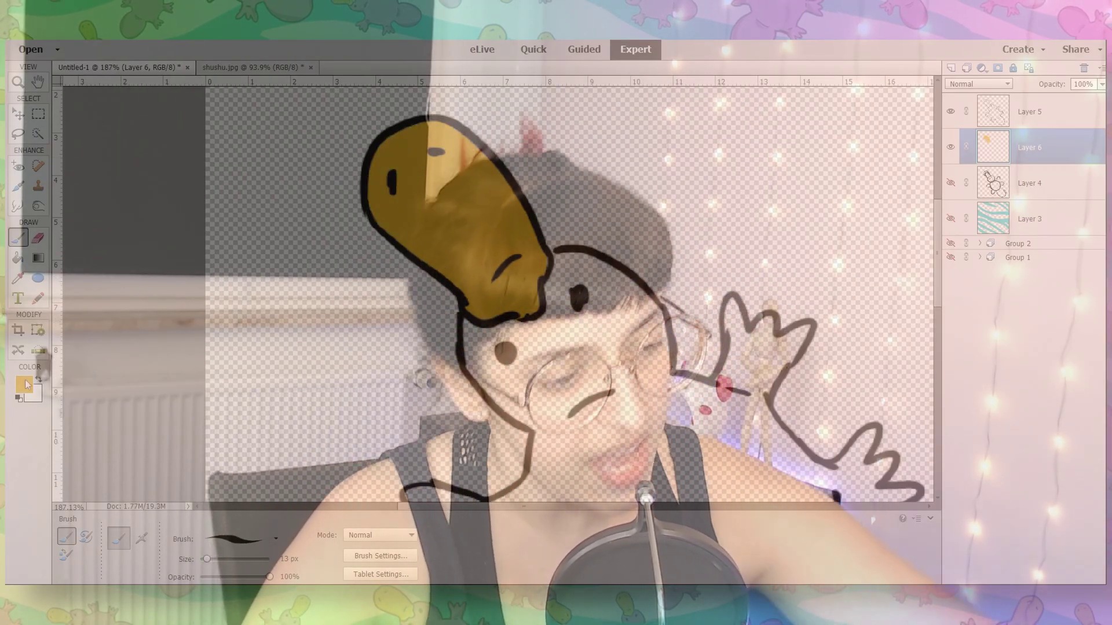
pyautogui.click(39, 380)
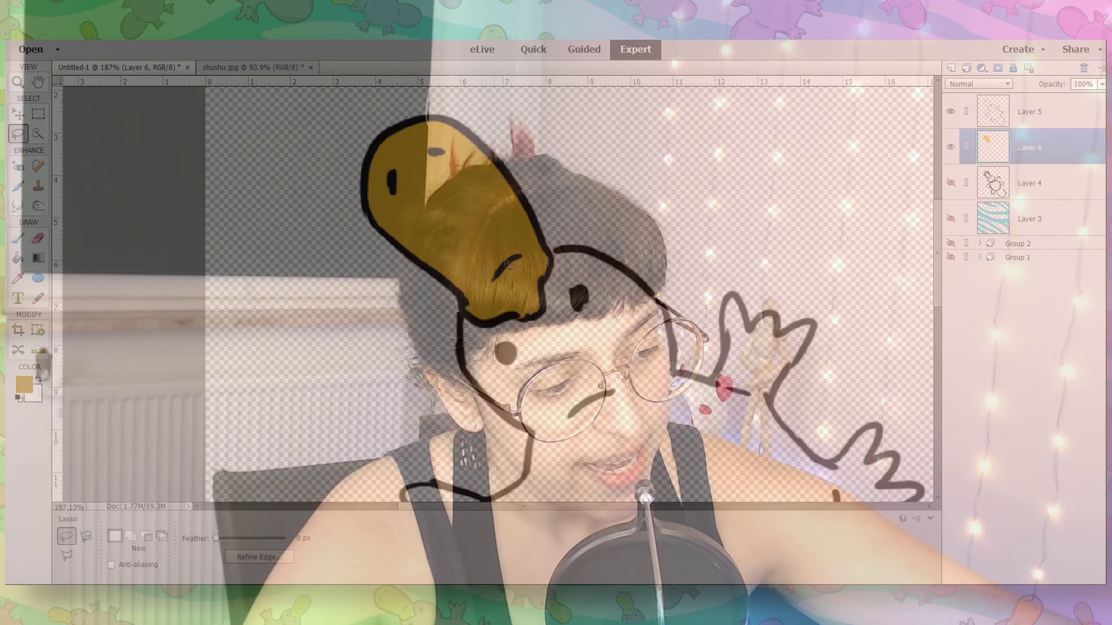
pyautogui.click(18, 133)
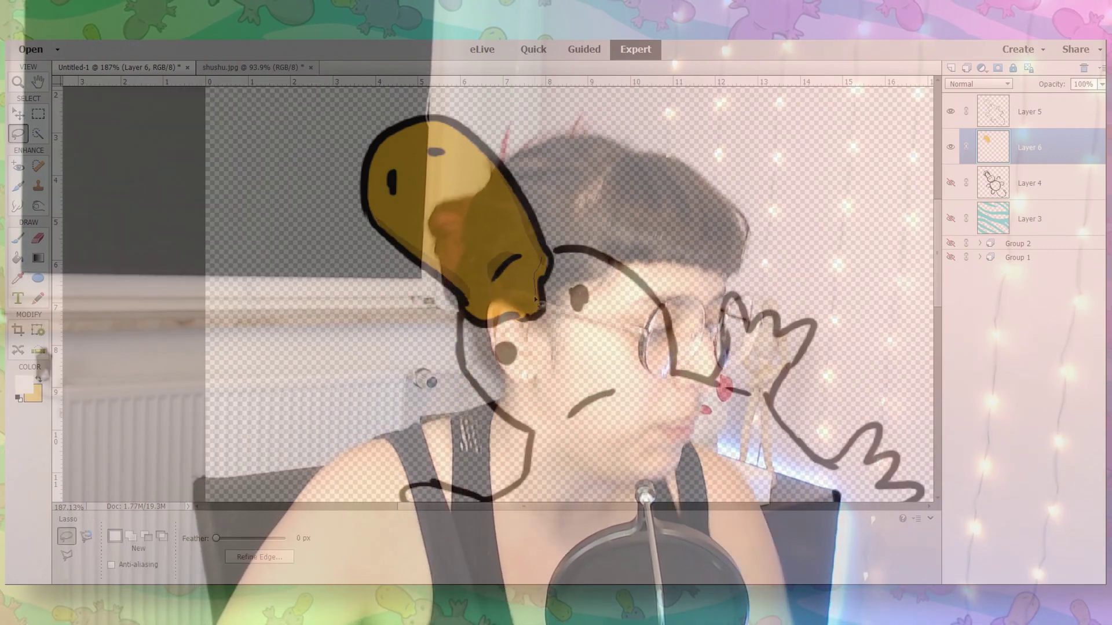
pyautogui.scroll(-3, 571, 292)
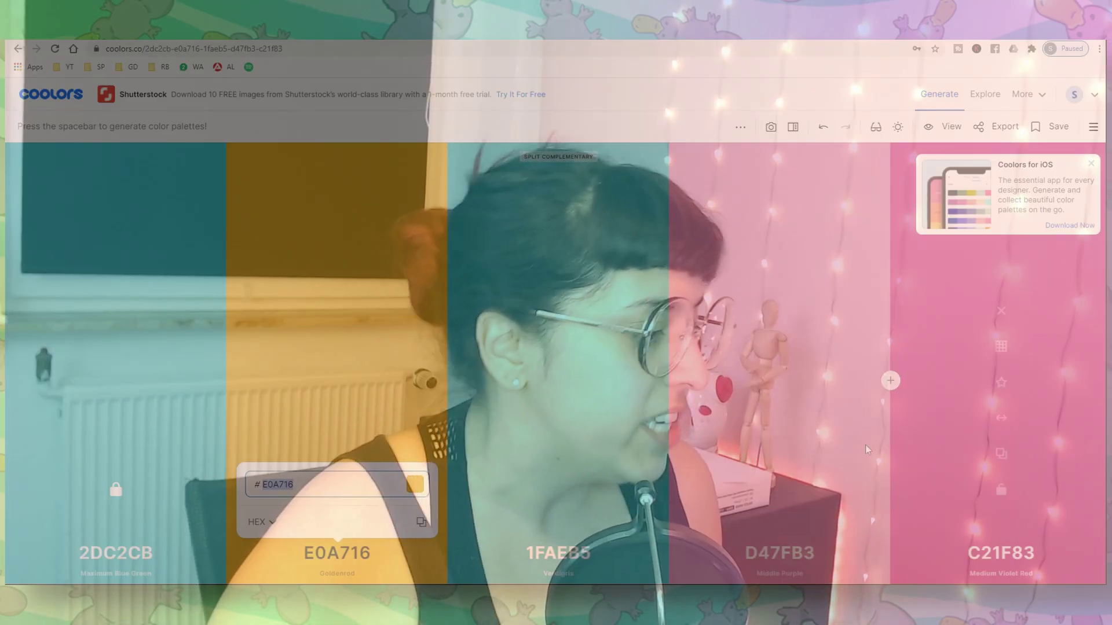
# - Paint the platypus body and hands pink D47FB3 with a smaller brush
pyautogui.click(24, 383)
pyautogui.press('b')
pyautogui.moveTo(637, 246)
pyautogui.mouseDown()
pyautogui.moveTo(742, 428)
pyautogui.moveTo(695, 347)
pyautogui.mouseUp()
pyautogui.hotkey('ctrl', '+')
pyautogui.press('[')
pyautogui.press('[')
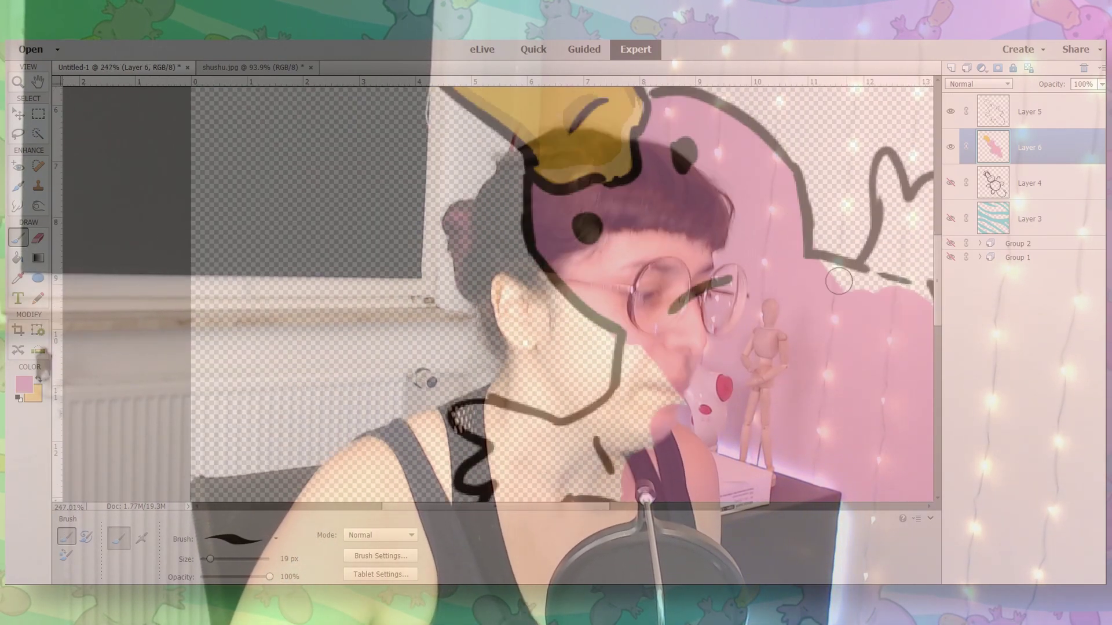
pyautogui.scroll(-5, 839, 282)
pyautogui.hscroll(6, 637, 290)
pyautogui.moveTo(347, 347); pyautogui.dragTo(441, 315)
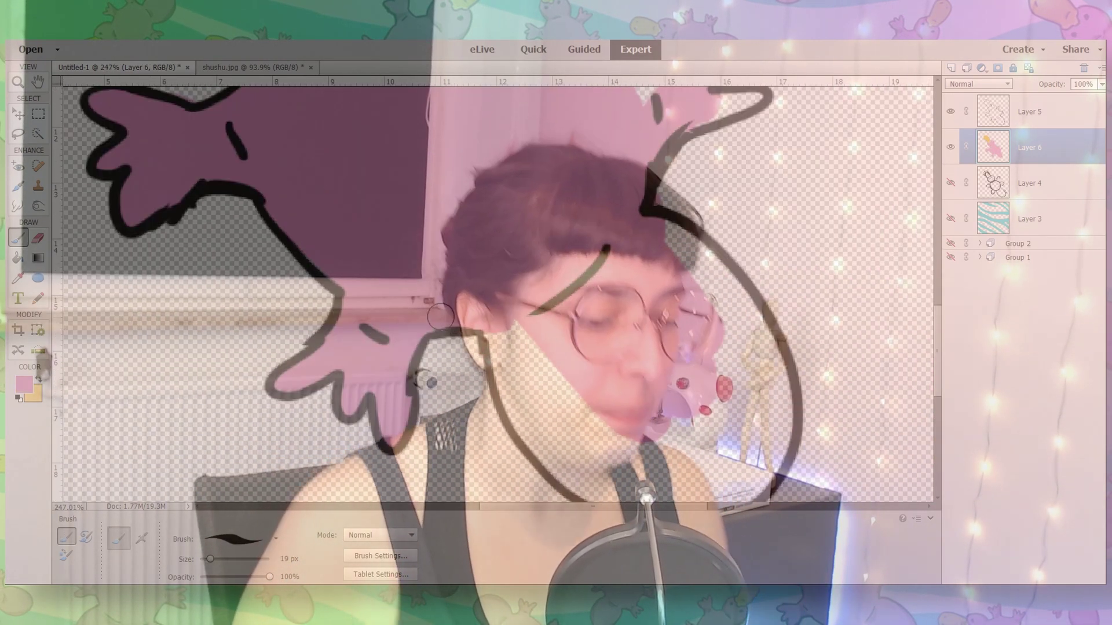
pyautogui.scroll(-2, 737, 298)
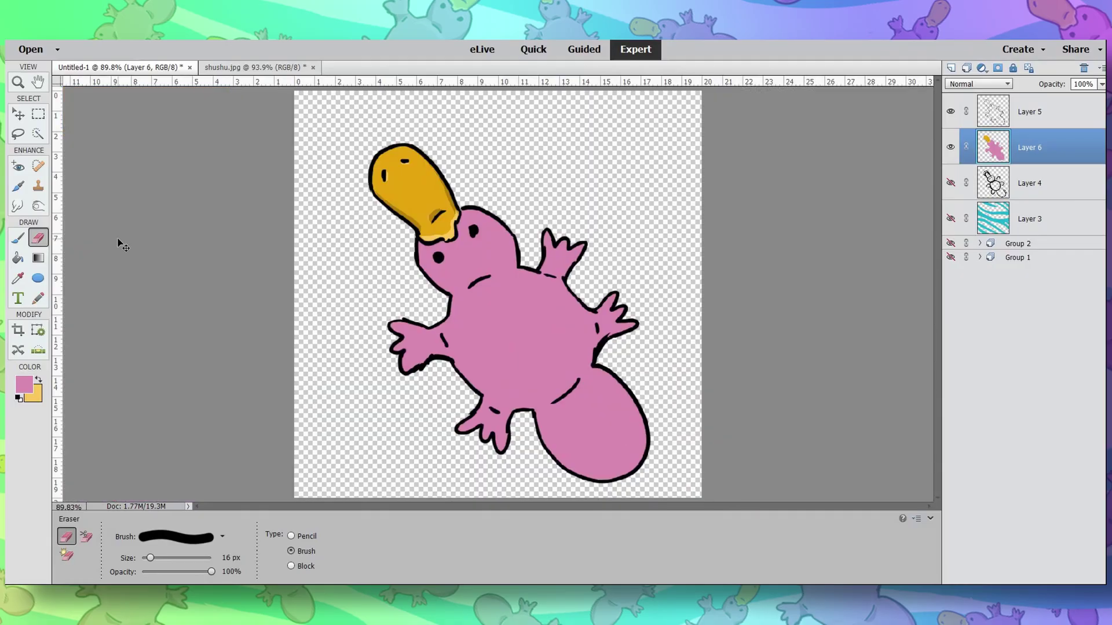
# - Choose a darker magenta shade for shading the platypus body
pyautogui.click(24, 384)
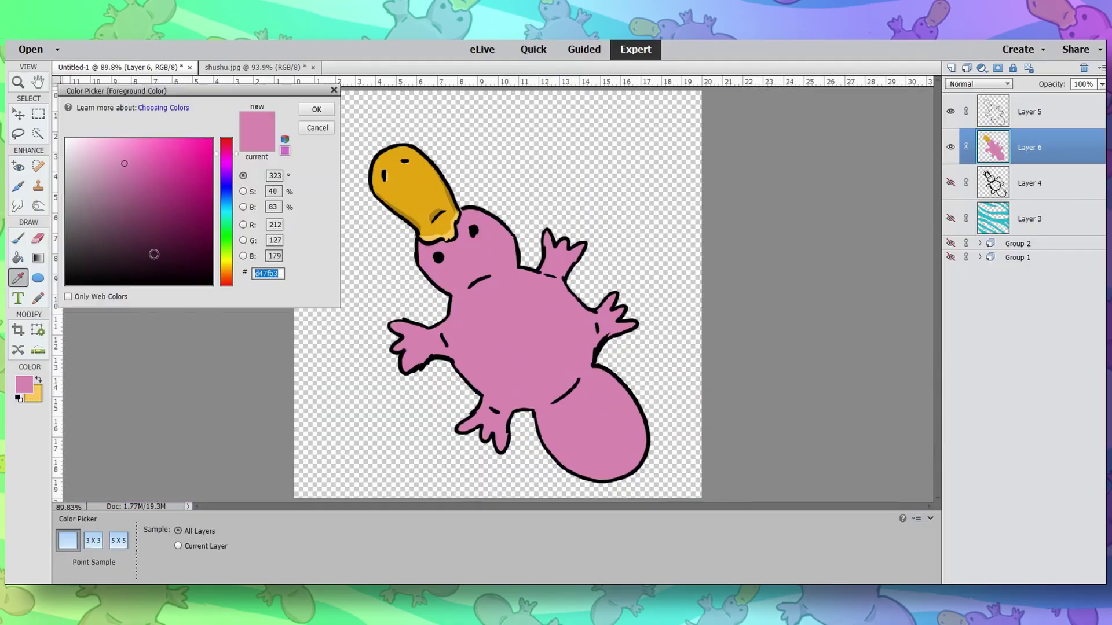
pyautogui.click(143, 185)
pyautogui.press('Return')
pyautogui.press('e')
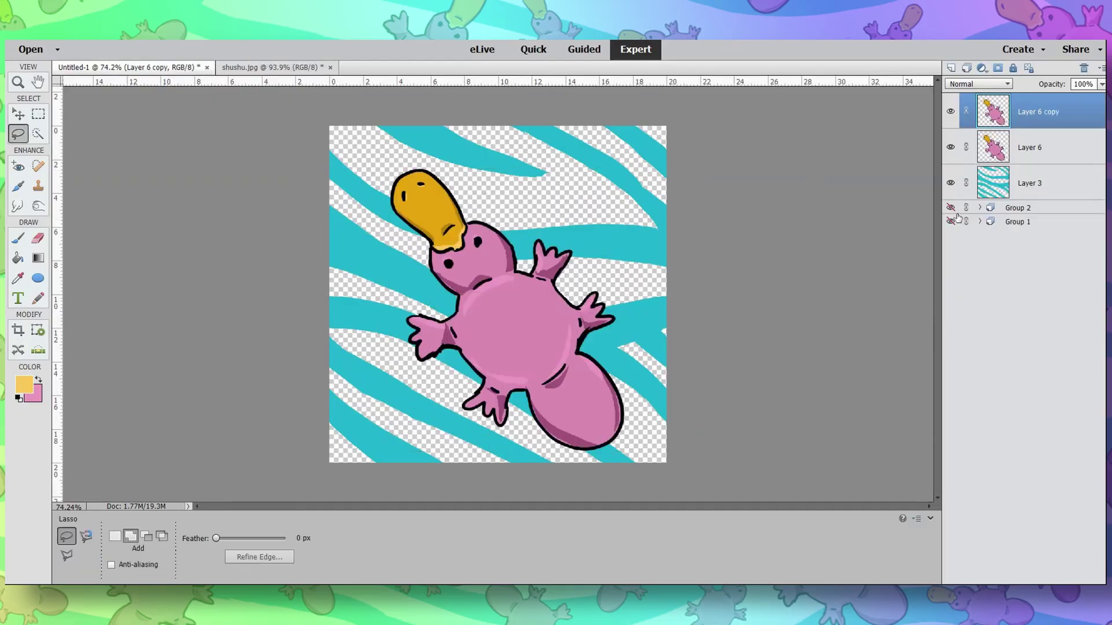
# - Shrink the platypus and make several smaller duplicate copies placed around the tile
pyautogui.click(980, 221)
pyautogui.hotkey('ctrl', 't')
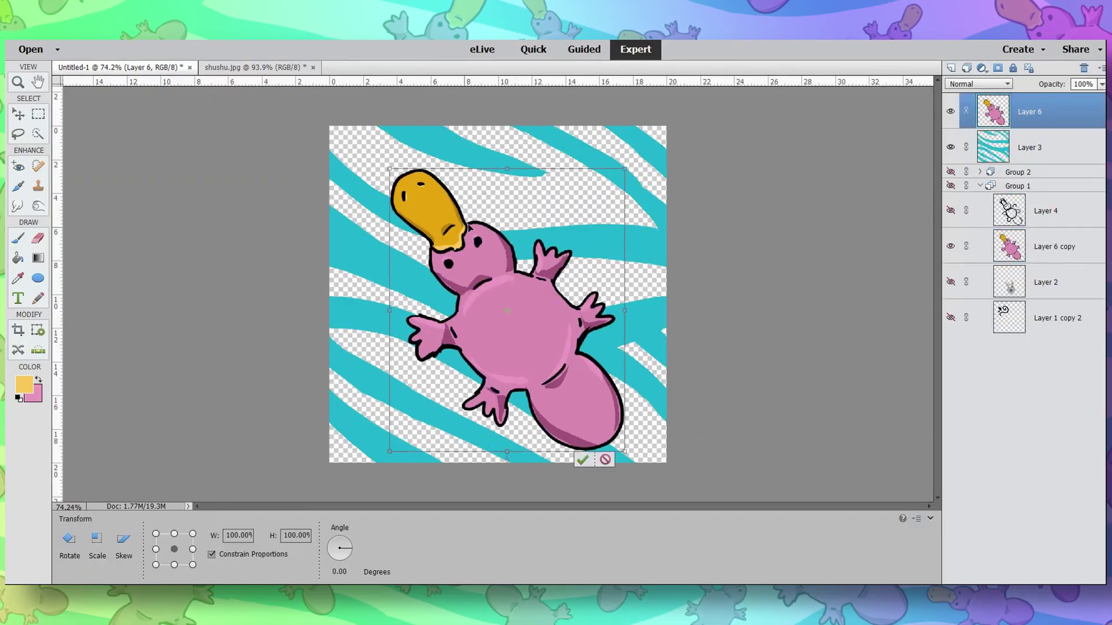
pyautogui.moveTo(666, 462); pyautogui.dragTo(474, 451)
pyautogui.hotkey('ctrl', 'j')
pyautogui.moveTo(423, 376); pyautogui.dragTo(429, 197)
pyautogui.hotkey('ctrl', 'j')
pyautogui.hotkey('ctrl', 't')
pyautogui.press('Return')
pyautogui.hotkey('ctrl', 'j')
pyautogui.hotkey('ctrl', 't')
# - Merge the platypus copies into Layer 6 and offset the tile so edges wrap
pyautogui.keyDown('shift'); pyautogui.click(1039, 184); pyautogui.keyUp('shift')
pyautogui.hotkey('ctrl', 'j')
pyautogui.hotkey('ctrl', 'e')
pyautogui.press('Return')
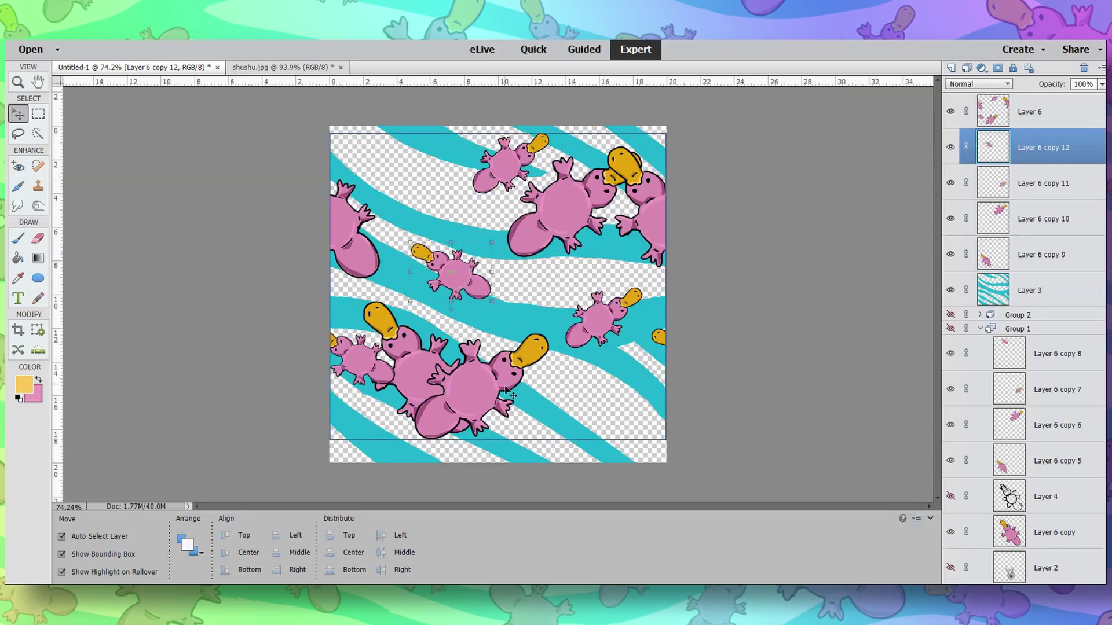
# - Move Layer 6 copies into empty gaps, rotating copy 9 about 56 degrees
pyautogui.moveTo(505, 390); pyautogui.dragTo(482, 400)
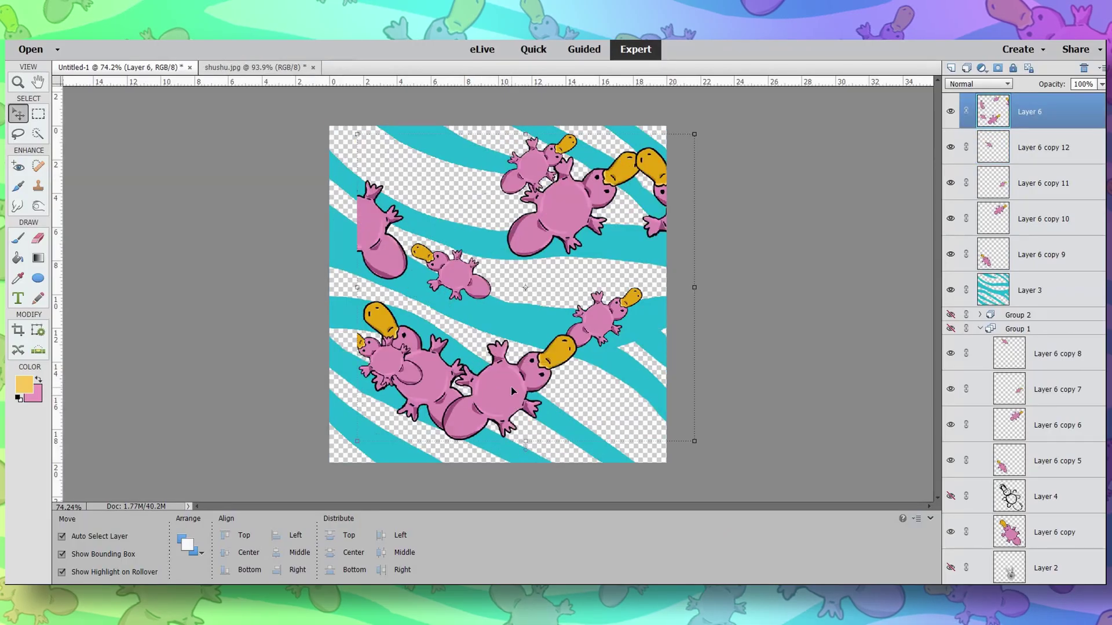
pyautogui.moveTo(521, 185); pyautogui.dragTo(509, 396)
pyautogui.moveTo(417, 272); pyautogui.dragTo(435, 328)
pyautogui.moveTo(596, 286); pyautogui.dragTo(601, 315)
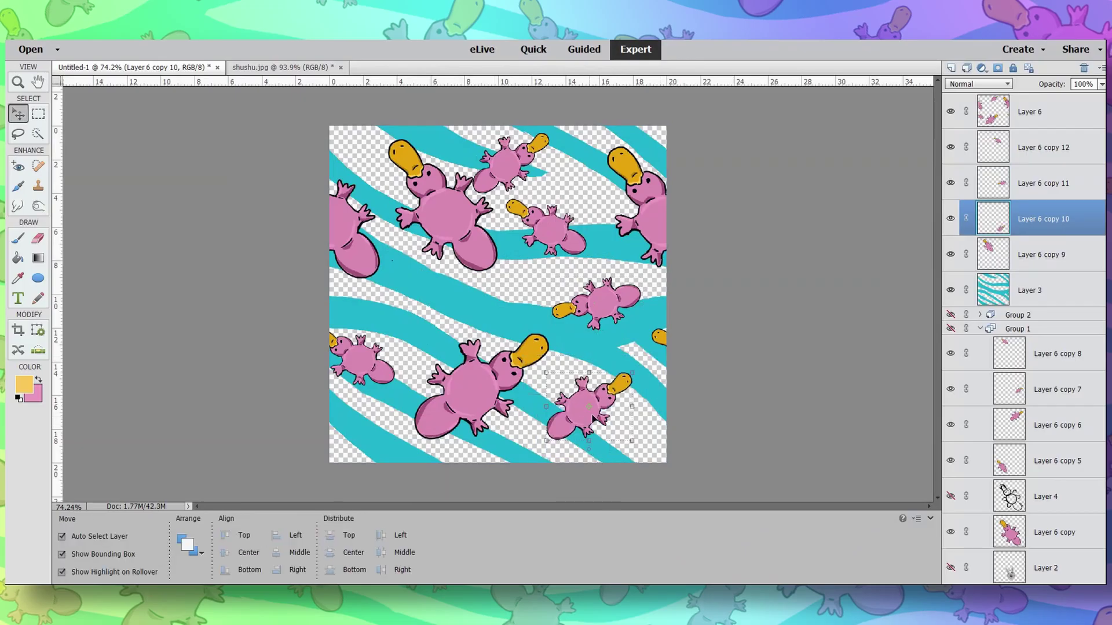
pyautogui.moveTo(512, 182); pyautogui.dragTo(552, 273)
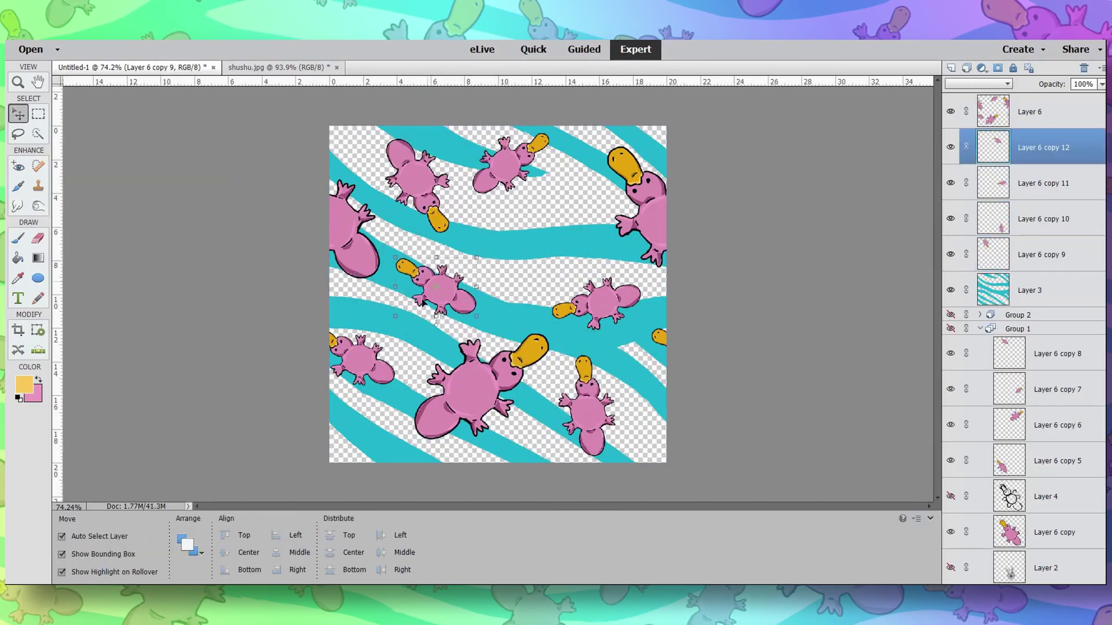
pyautogui.moveTo(461, 187); pyautogui.dragTo(501, 231)
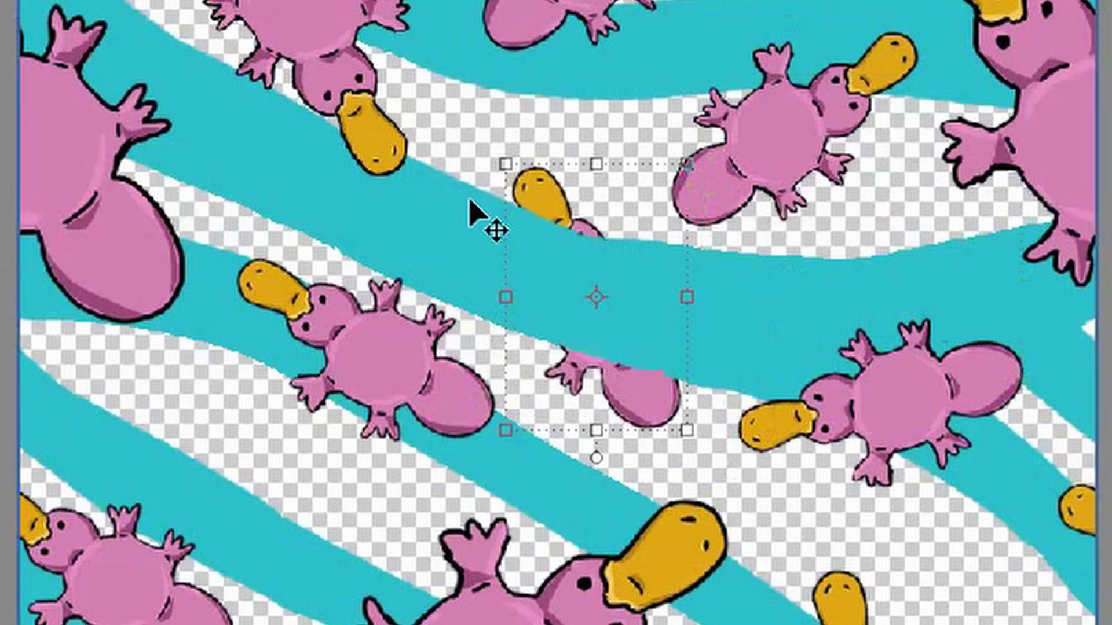
pyautogui.moveTo(533, 196); pyautogui.dragTo(559, 156)
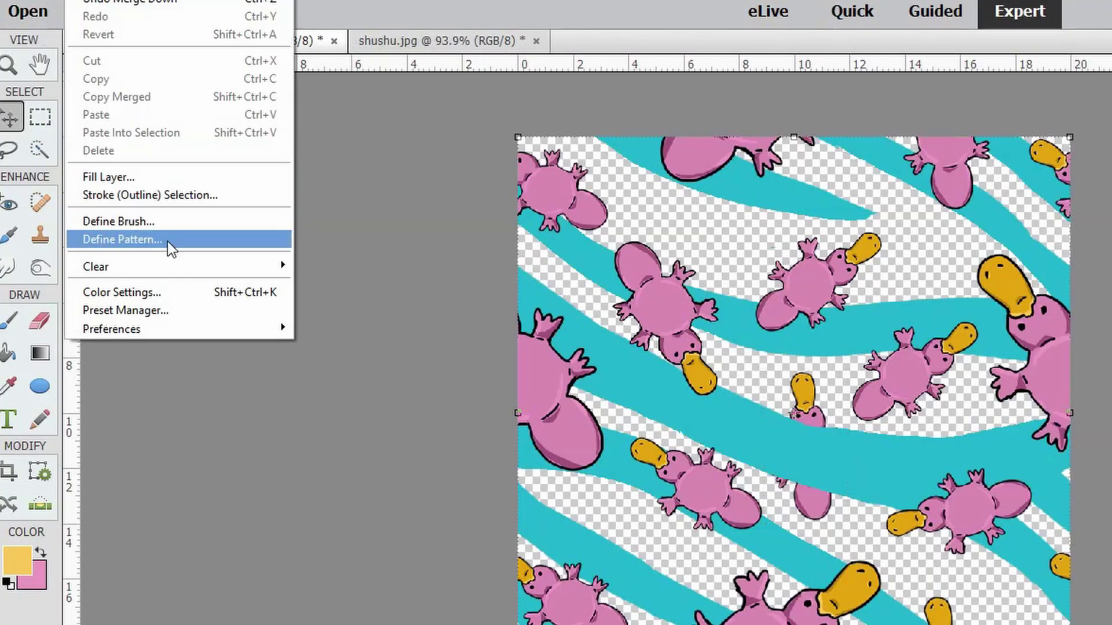
# - Define the tile as a pattern, test it with a pattern fill, then remove the test fill
pyautogui.click(122, 239)
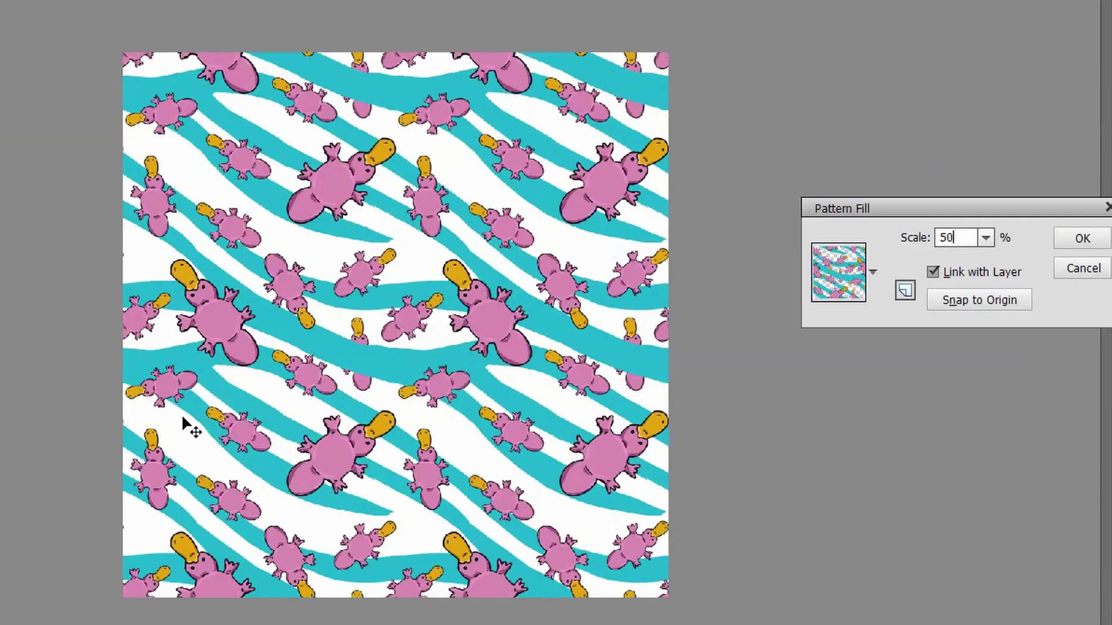
pyautogui.moveTo(183, 418); pyautogui.dragTo(366, 445)
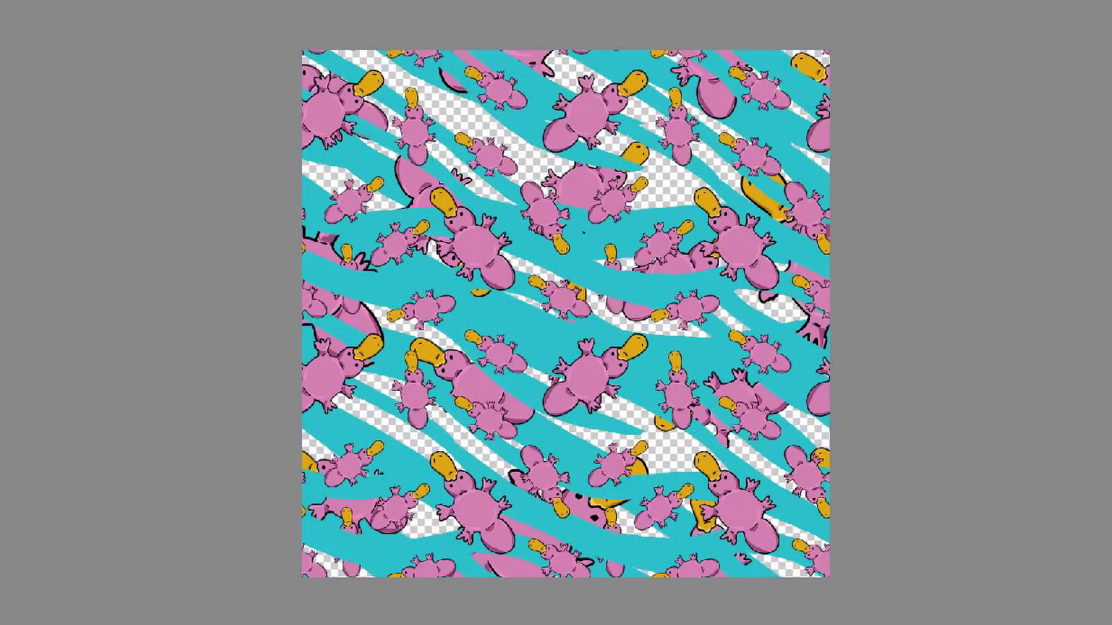
pyautogui.click(950, 111)
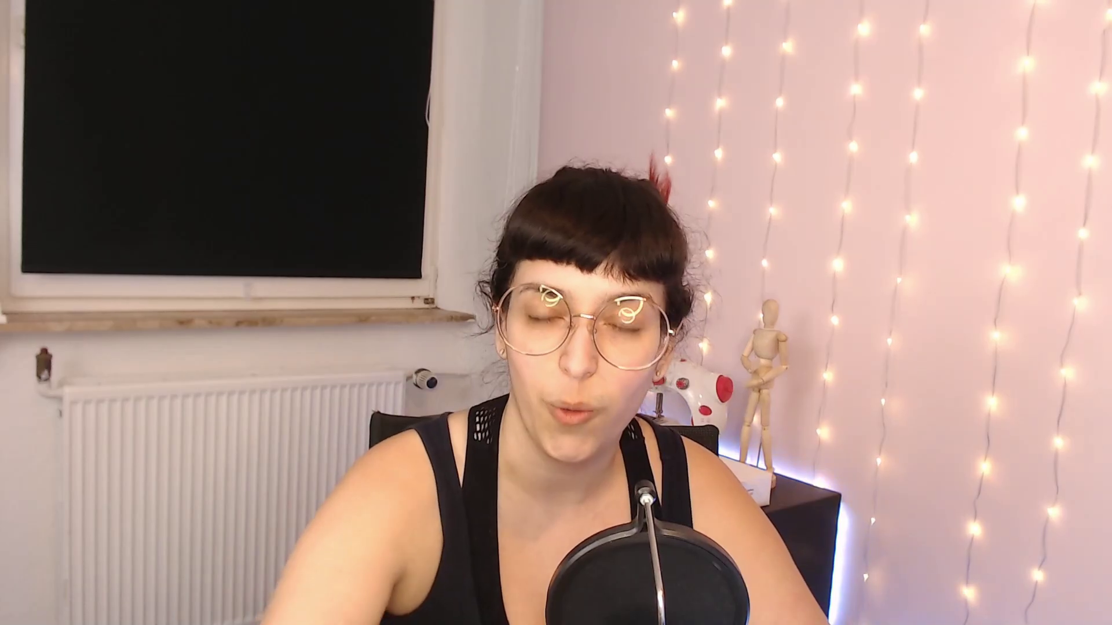